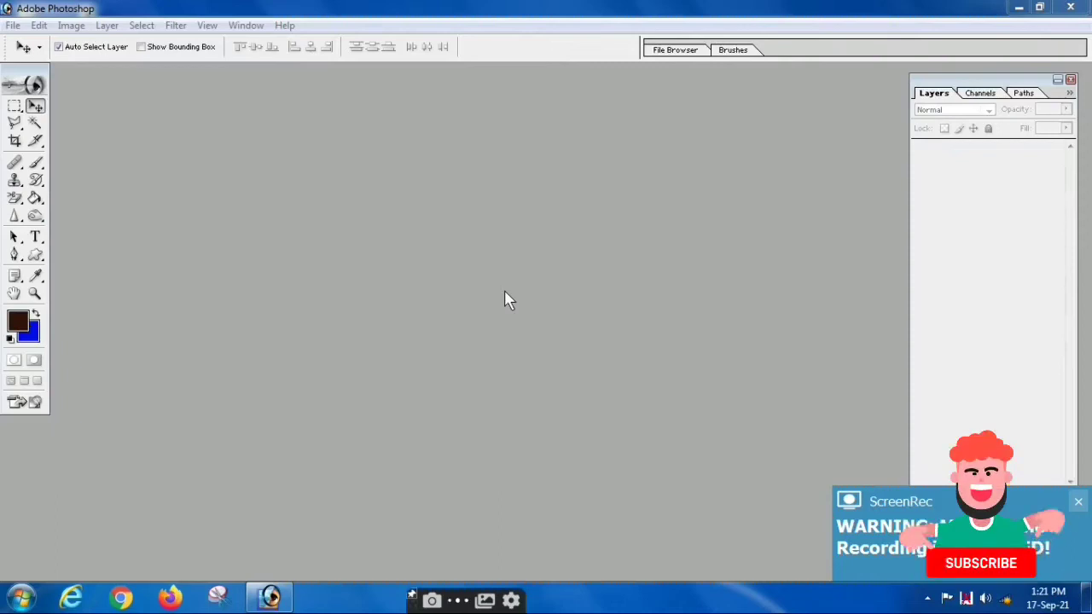
Create a new white document 2 × 2 inches at 300 pixels/inch.
left_click(13, 25)
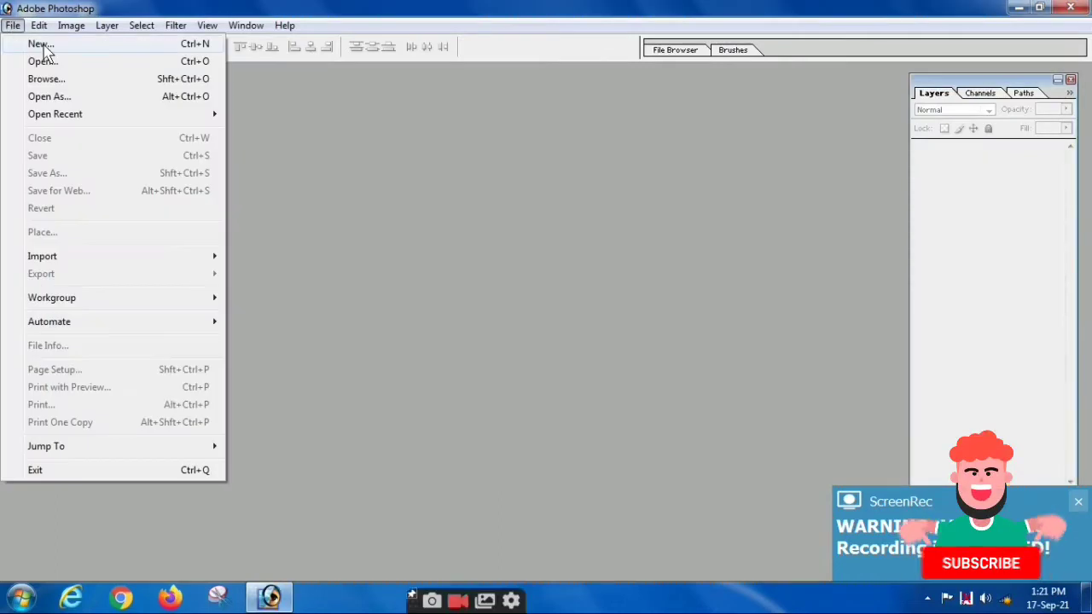
left_click(34, 42)
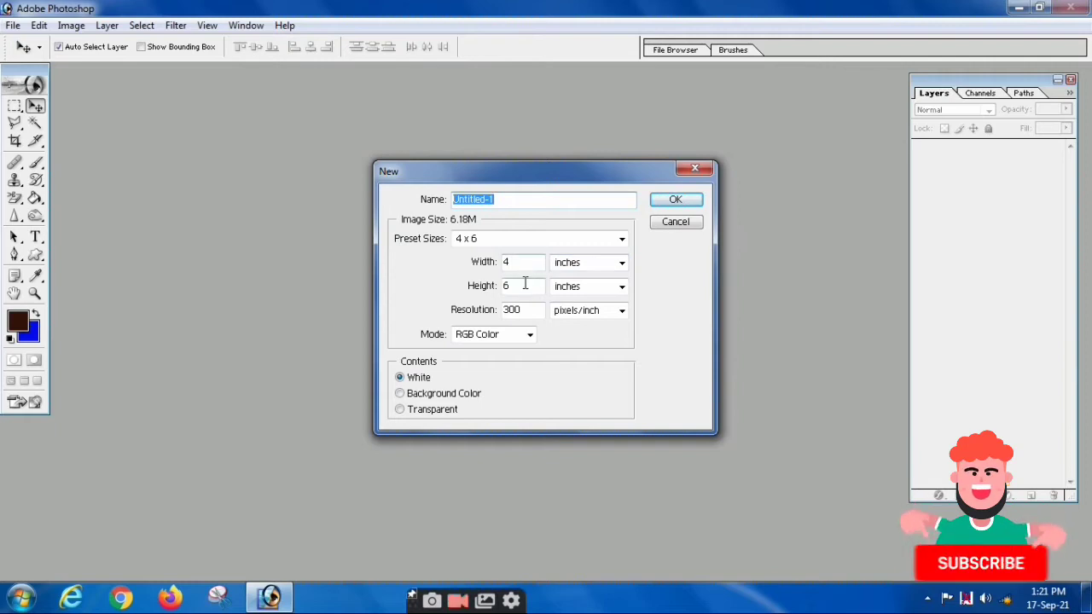
double_click(509, 262)
type("2")
key("Tab")
key("Tab")
type("2")
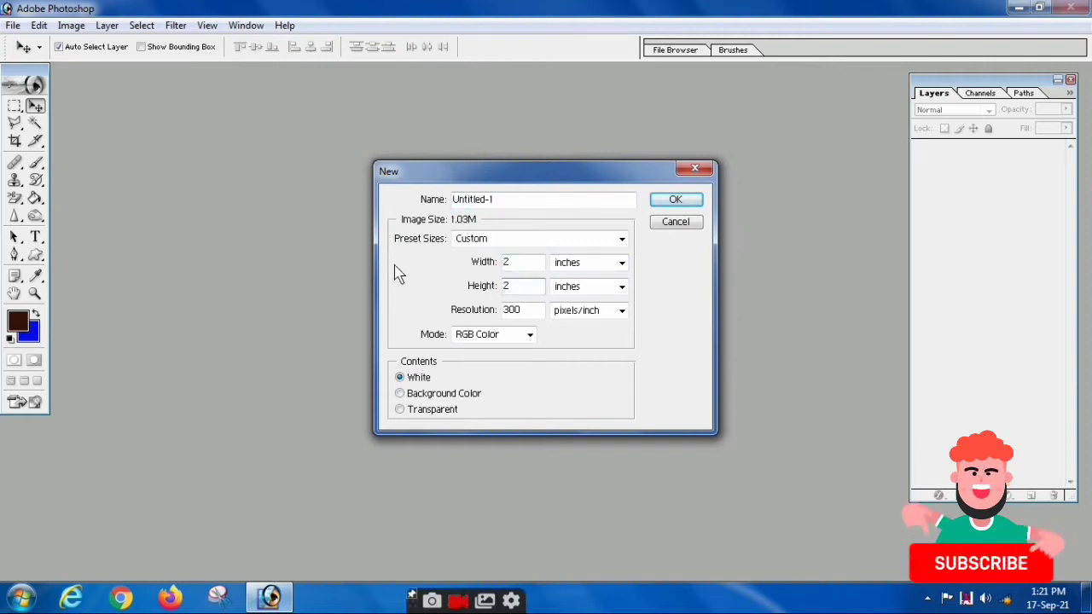
key("Tab")
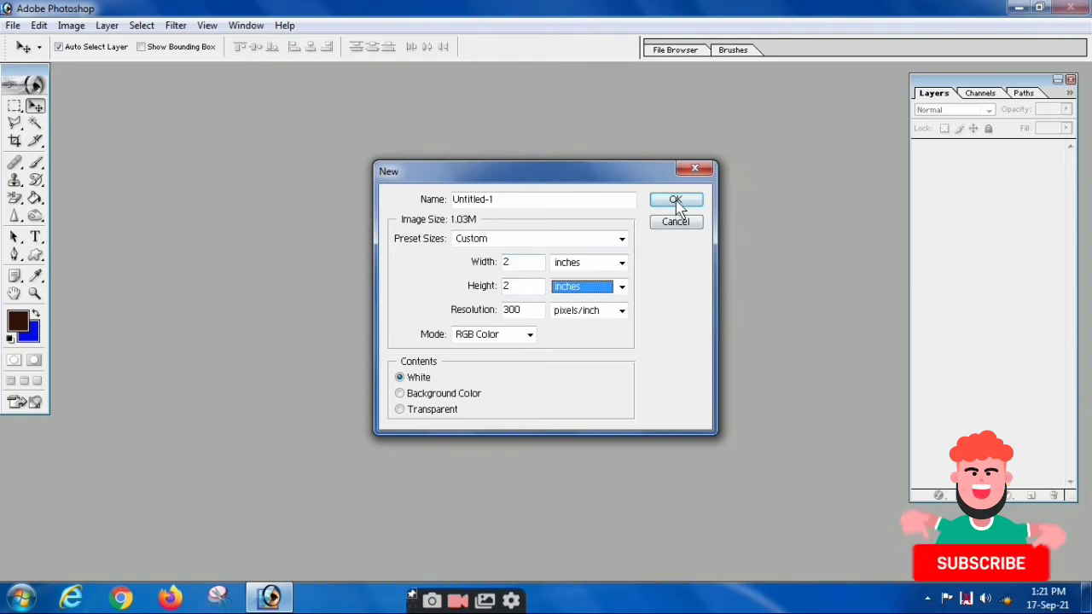
left_click(676, 201)
left_click_drag(205, 89, 476, 119)
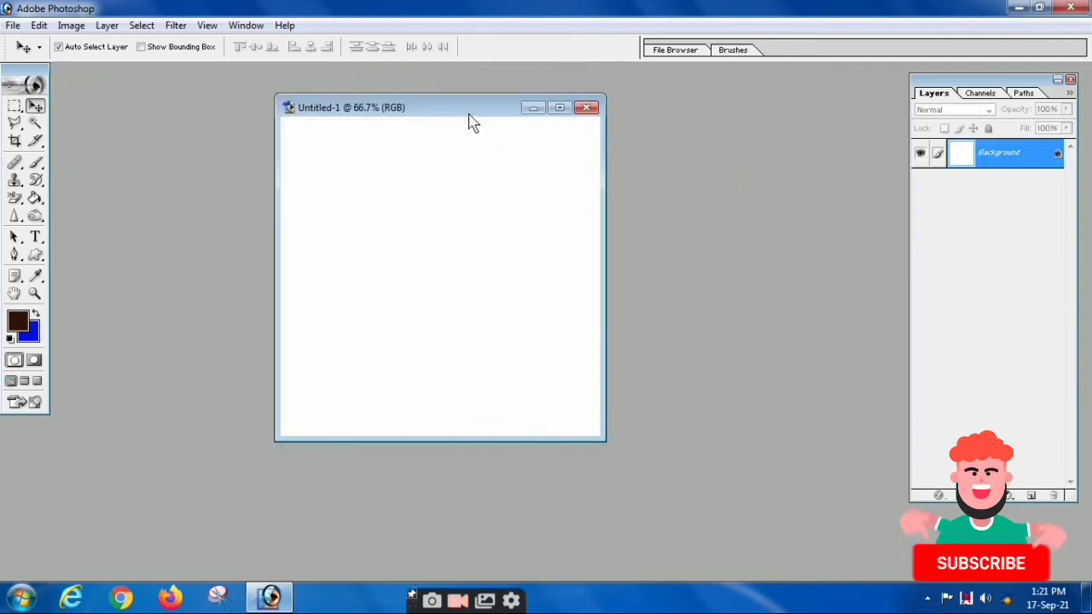
Fill the canvas with dark brown (H 14°, S 89%) using the Paint Bucket.
left_click(17, 321)
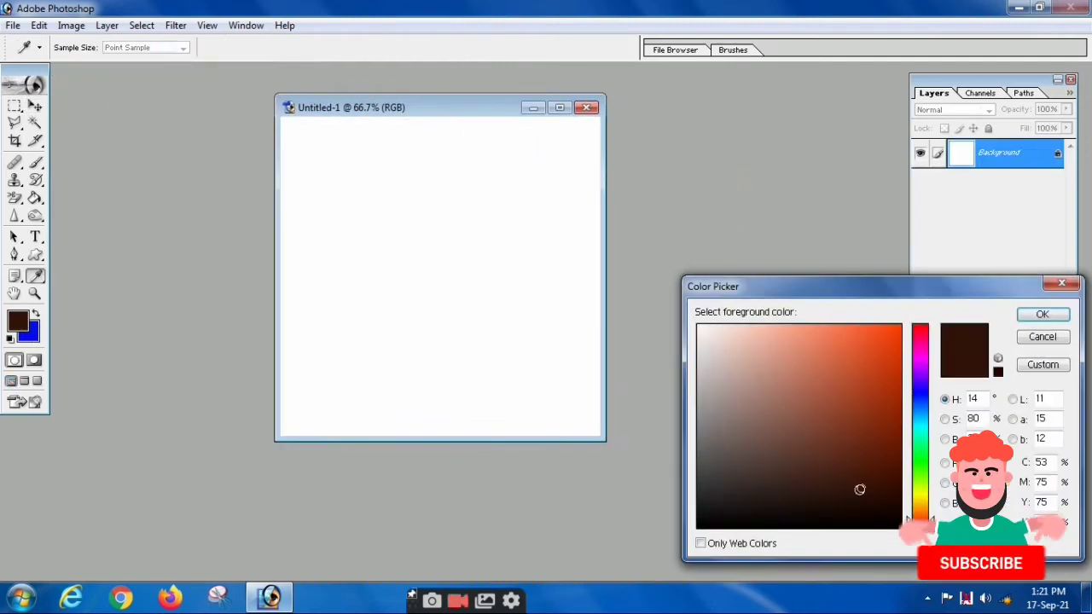
mouse_move(894, 463)
left_mouse_down()
mouse_move(892, 502)
mouse_move(881, 488)
left_mouse_up()
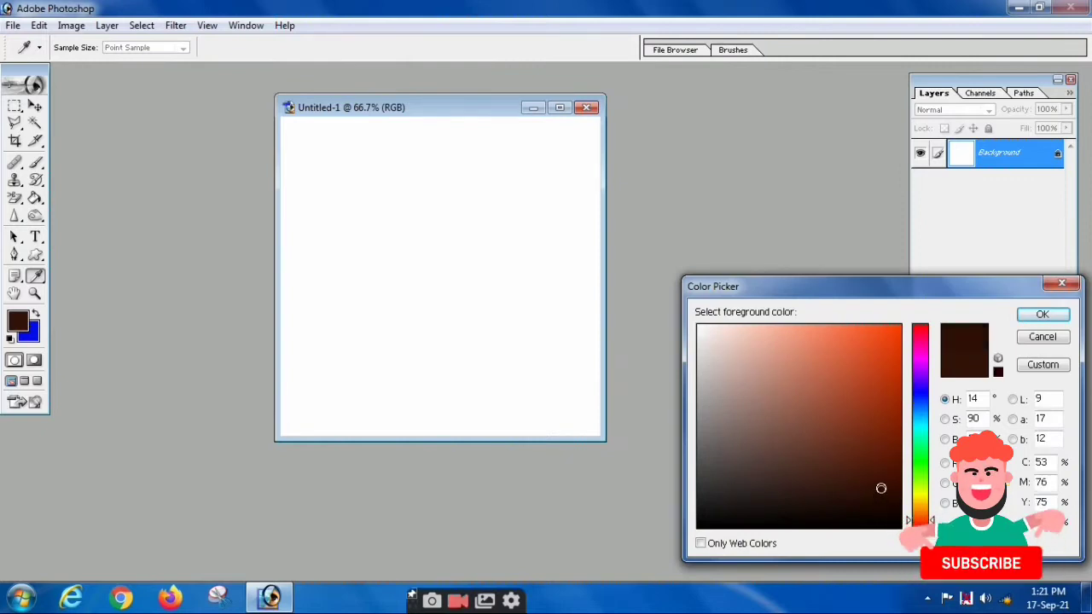
left_click(1043, 314)
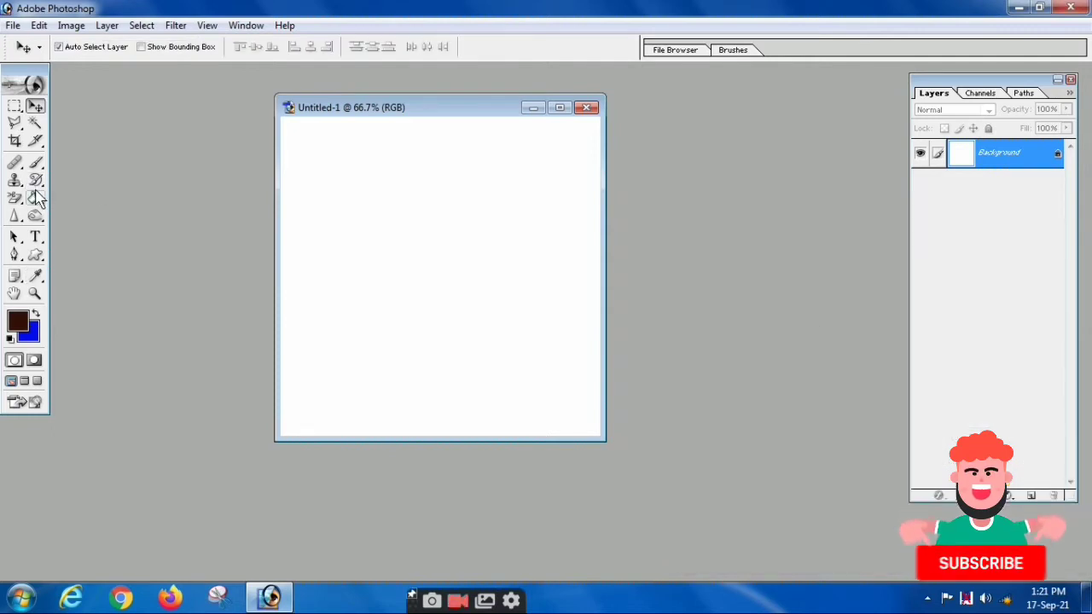
left_click(35, 198)
left_click(331, 198)
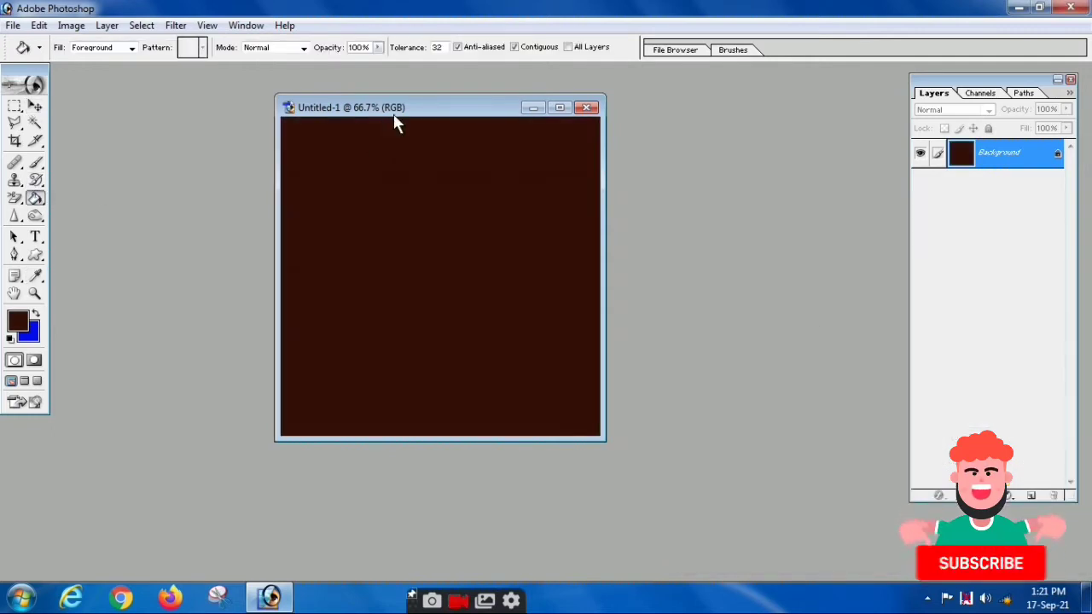
left_click_drag(393, 115, 264, 117)
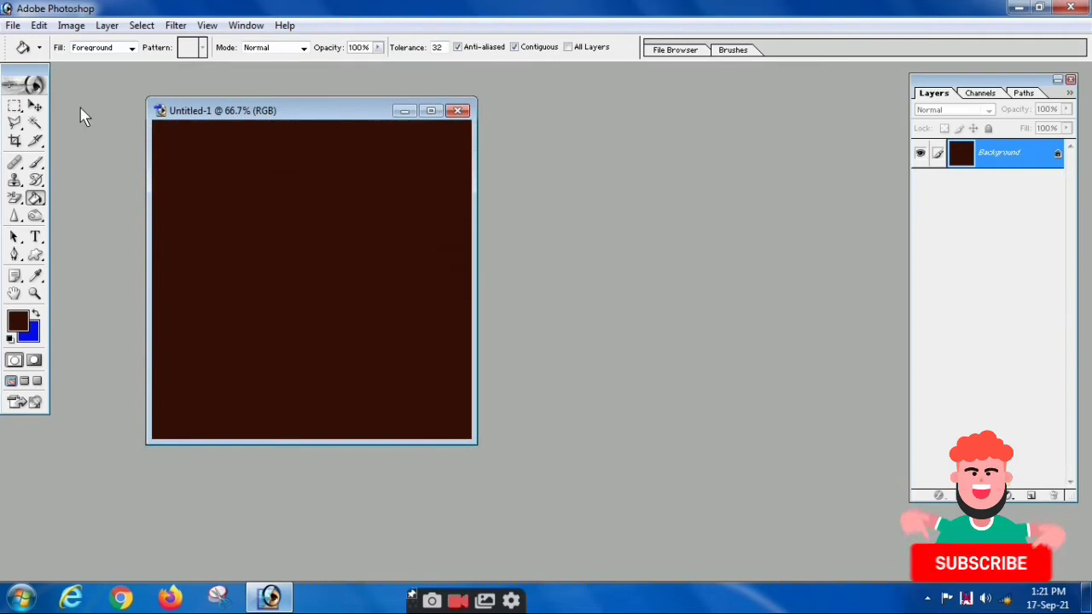
left_click(35, 107)
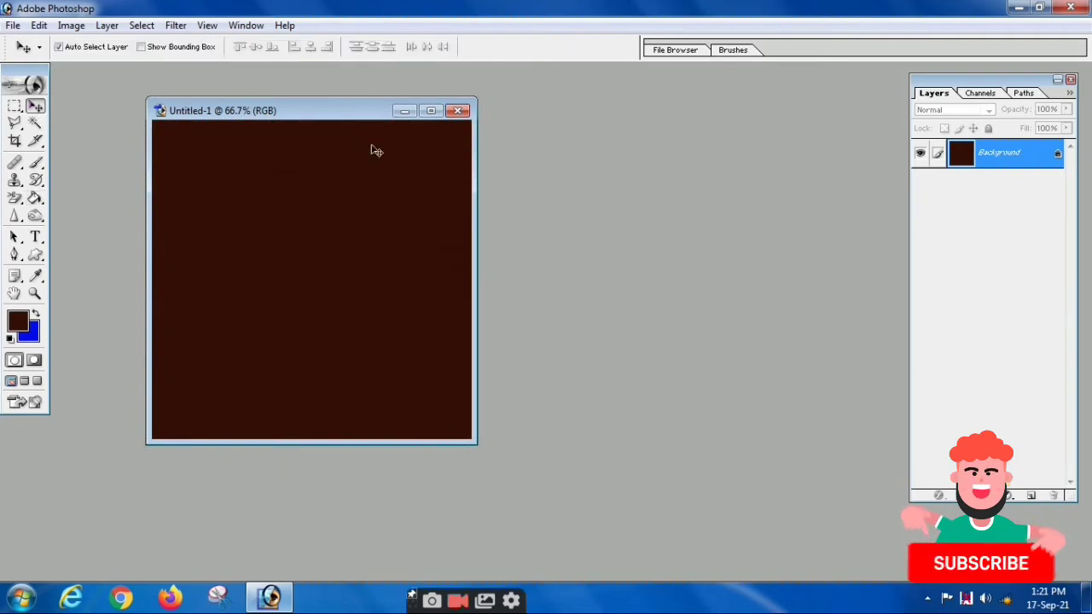
Convert Background to Layer 0 and add Bevel and Emboss: Size 131 px, Depth 540%, Soften 13 px.
double_click(1018, 154)
left_click(665, 276)
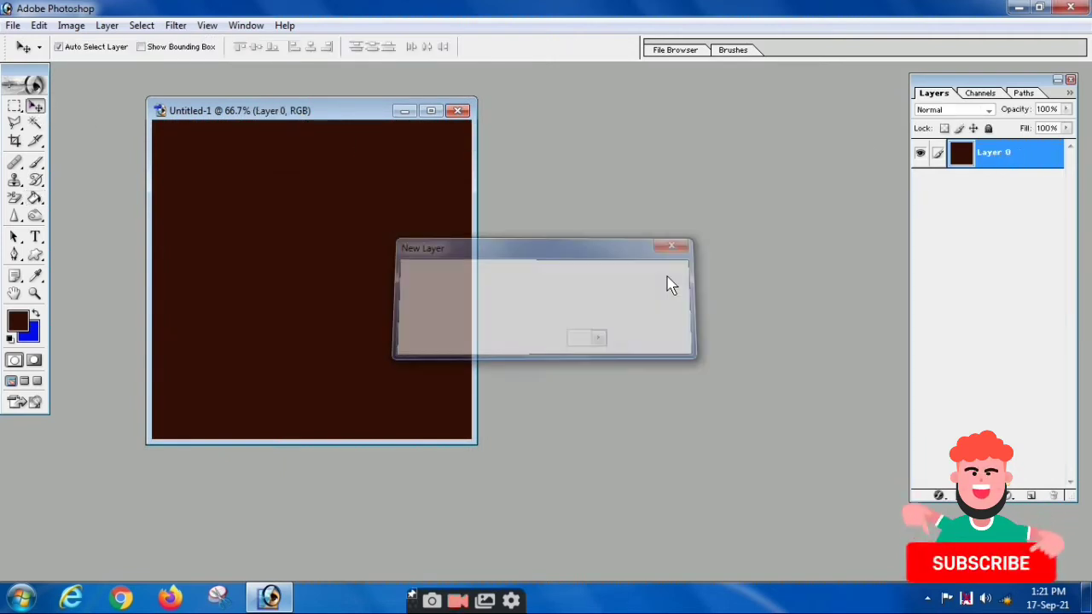
right_click(980, 153)
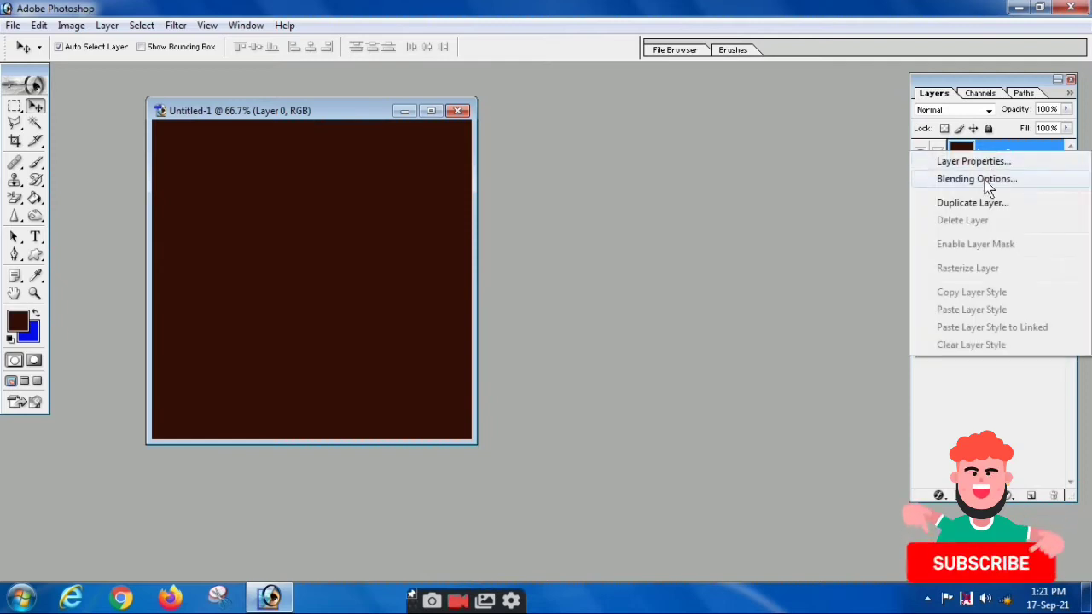
left_click(992, 179)
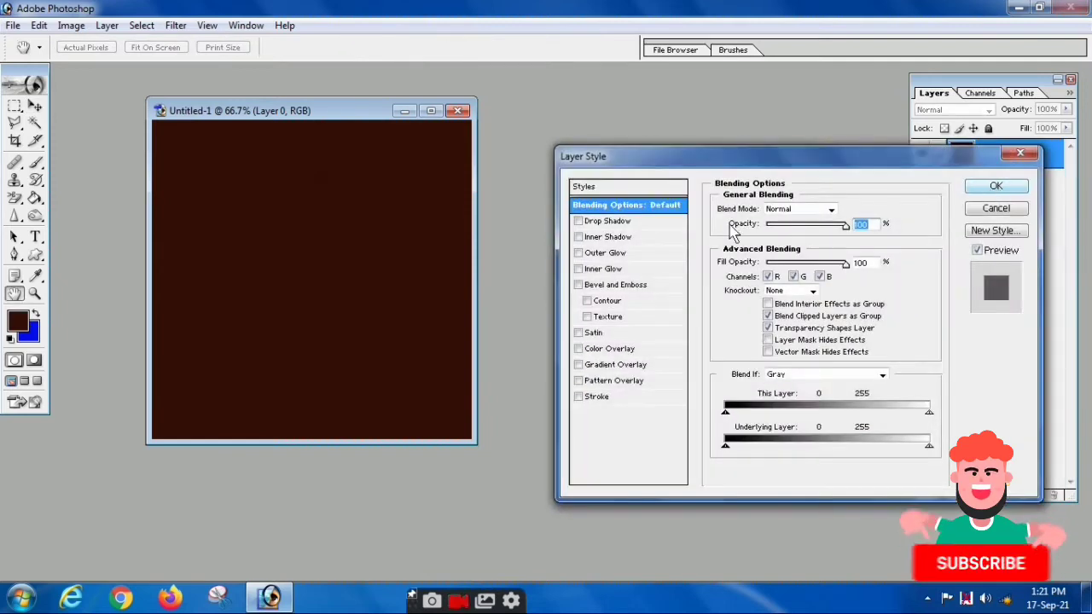
left_click(613, 287)
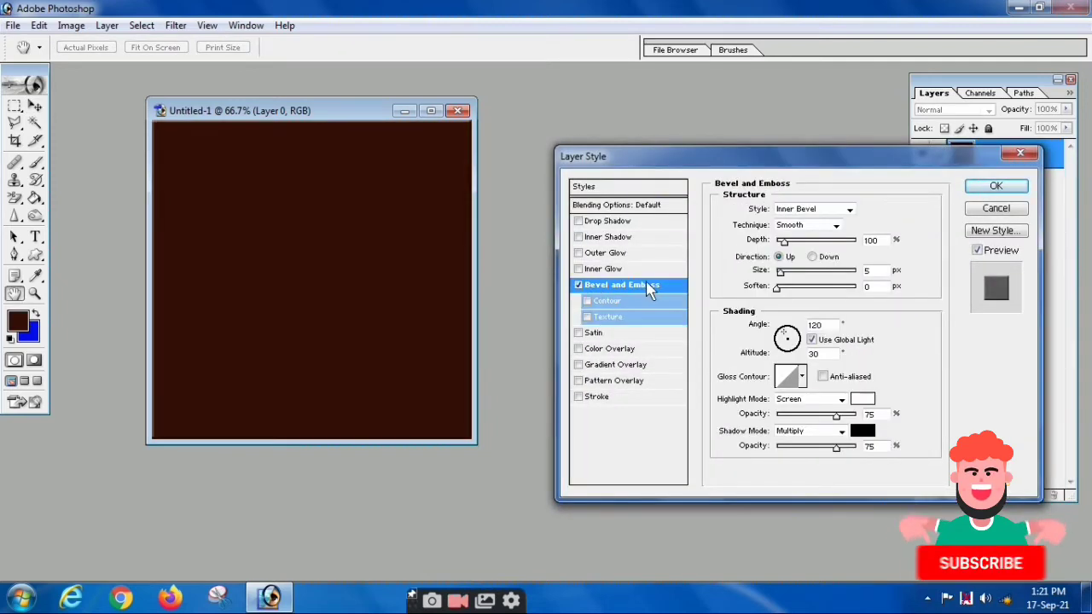
left_click_drag(782, 279, 822, 284)
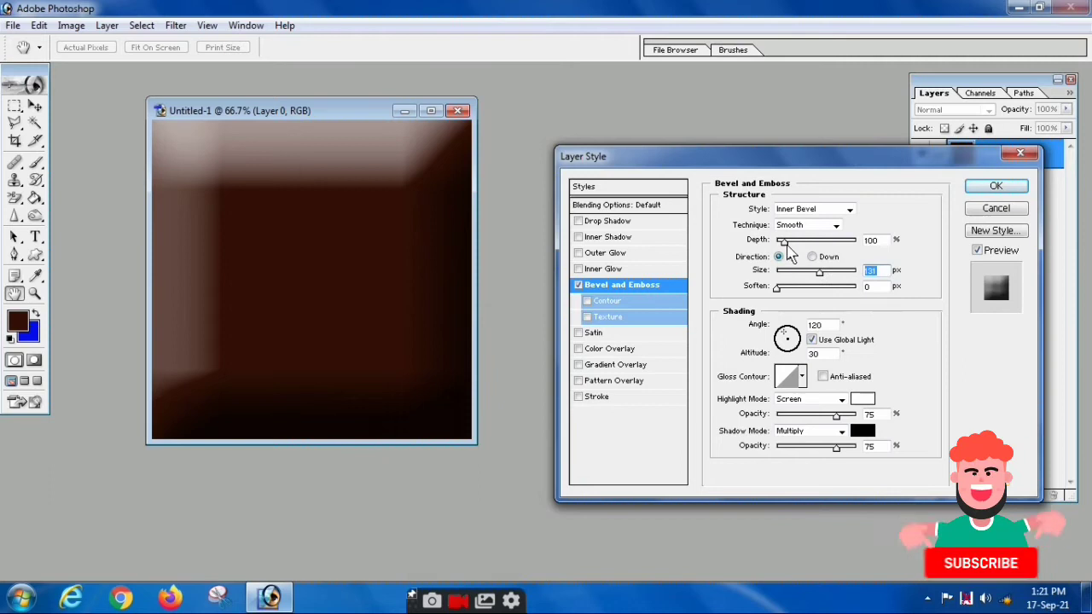
left_click_drag(788, 243, 820, 244)
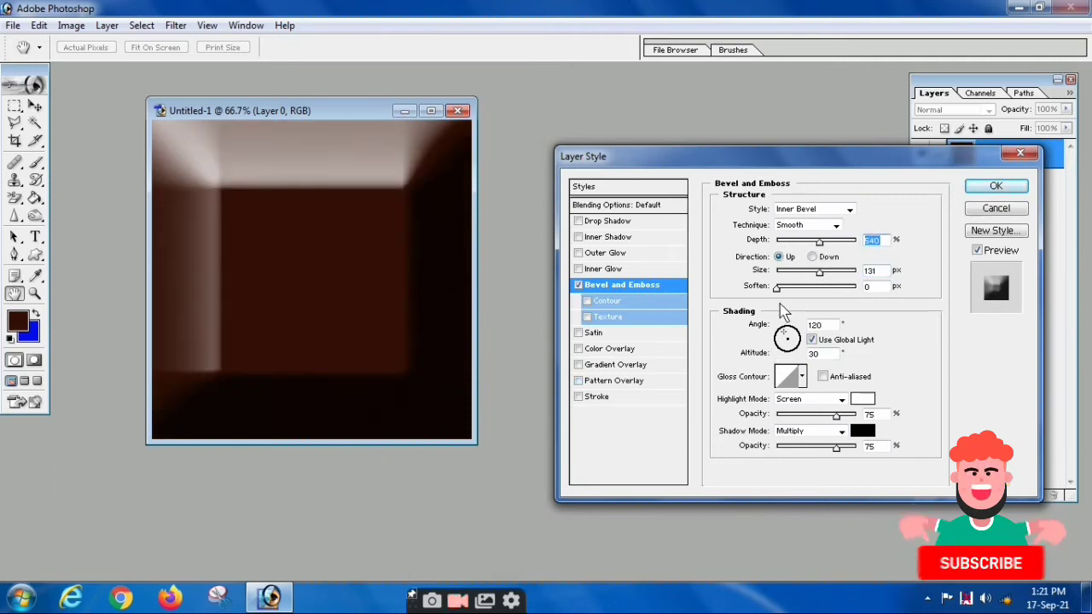
left_click_drag(778, 288, 842, 287)
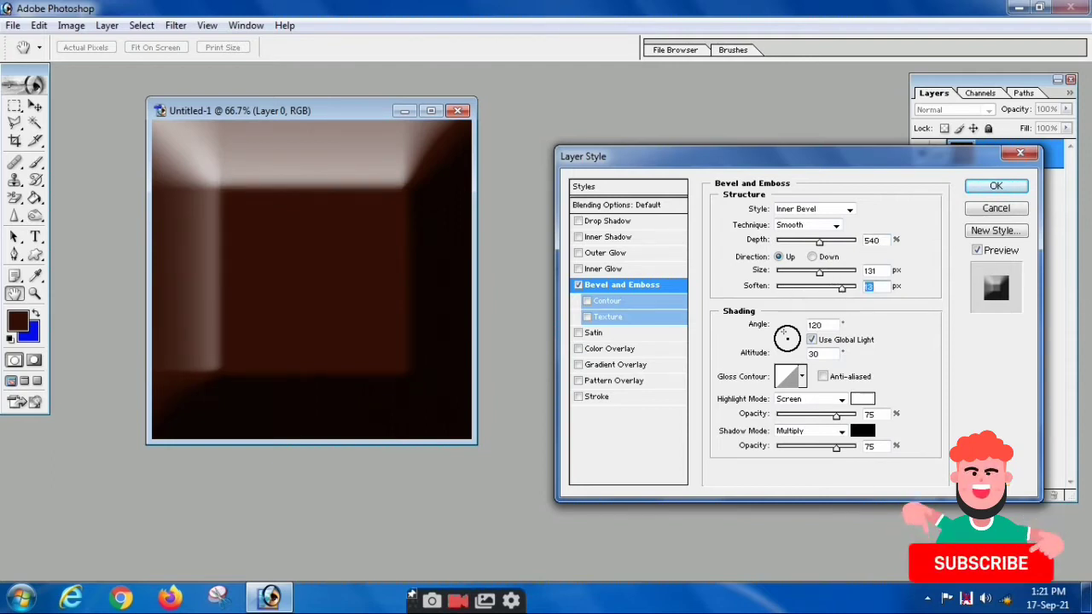
left_click(997, 186)
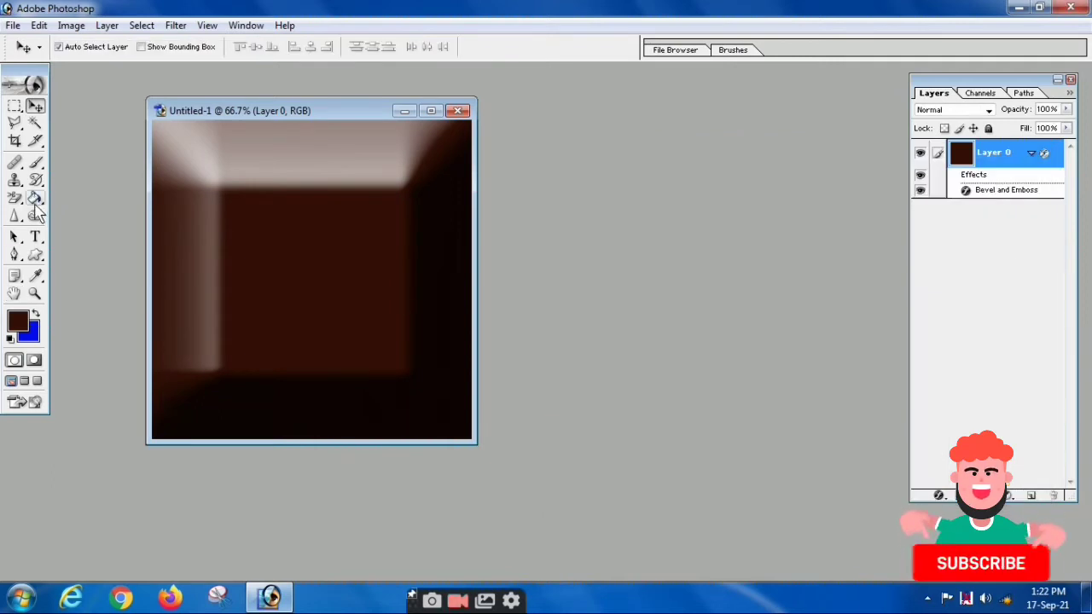
Add a text layer reading 'Cadbury' on the square's left side.
left_click(35, 238)
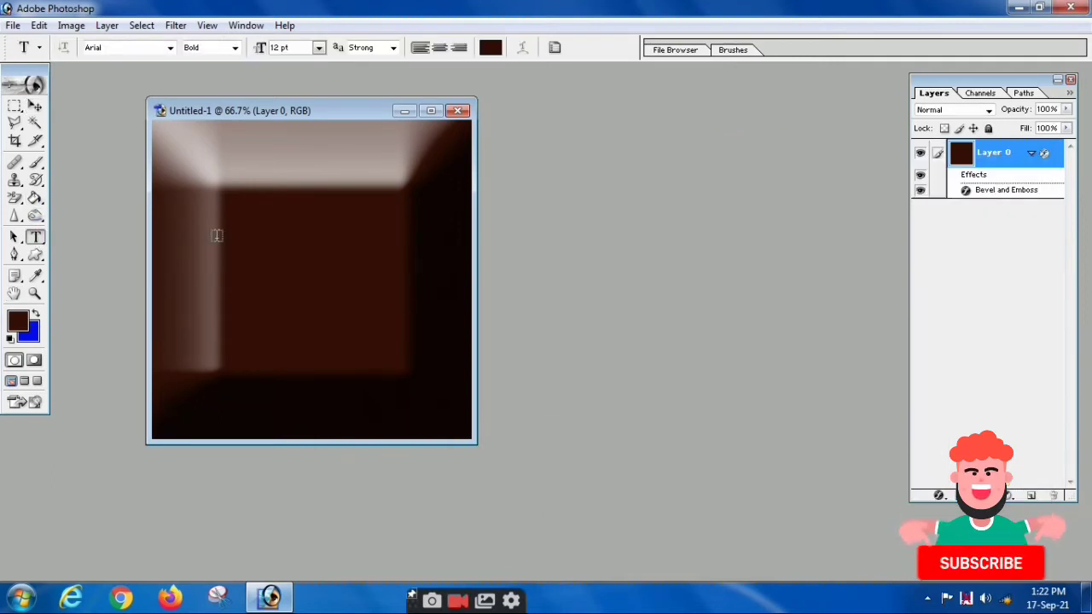
left_click(208, 263)
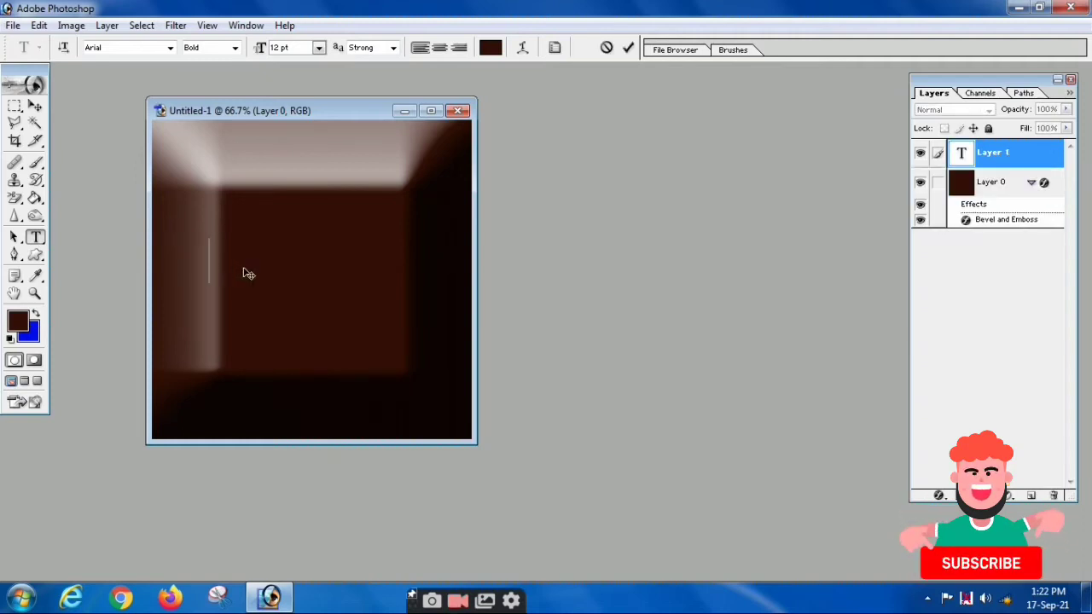
type("C")
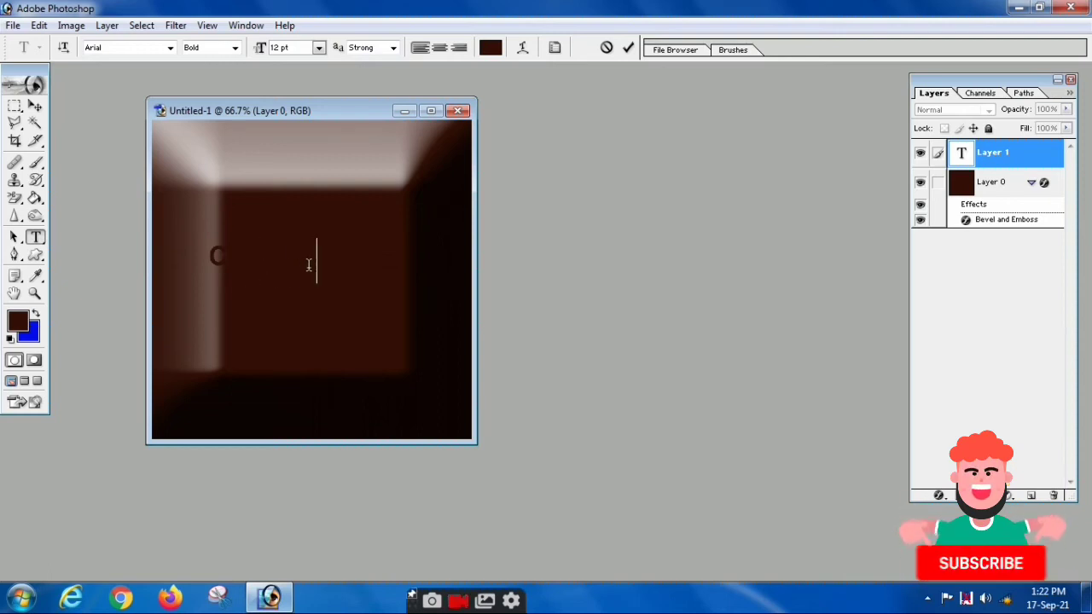
Set the Cadbury text to 18 pt in a near-white colour.
left_click_drag(321, 260, 190, 251)
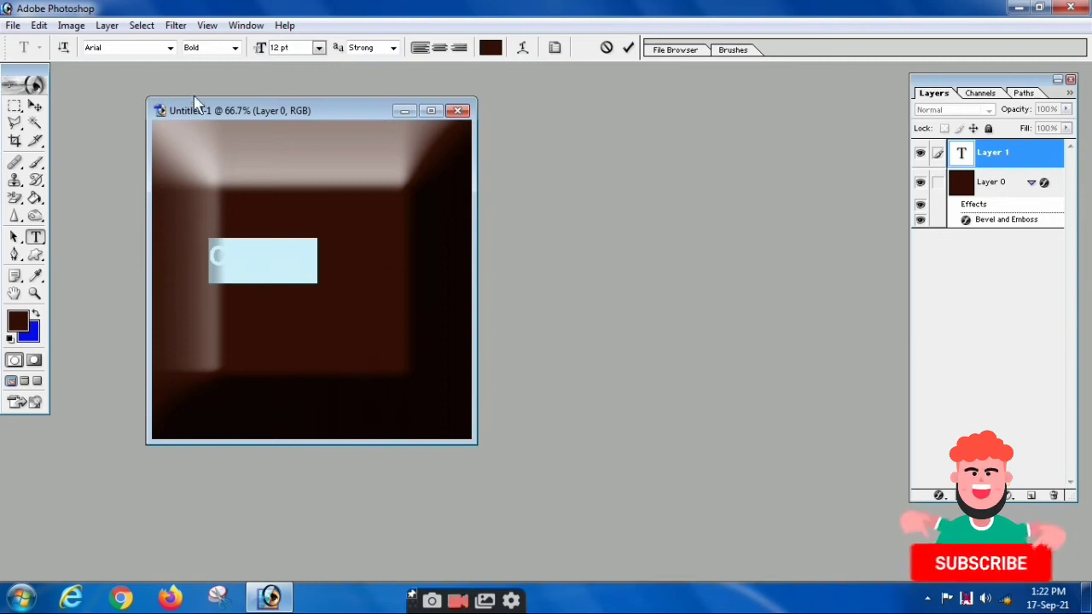
left_click(318, 48)
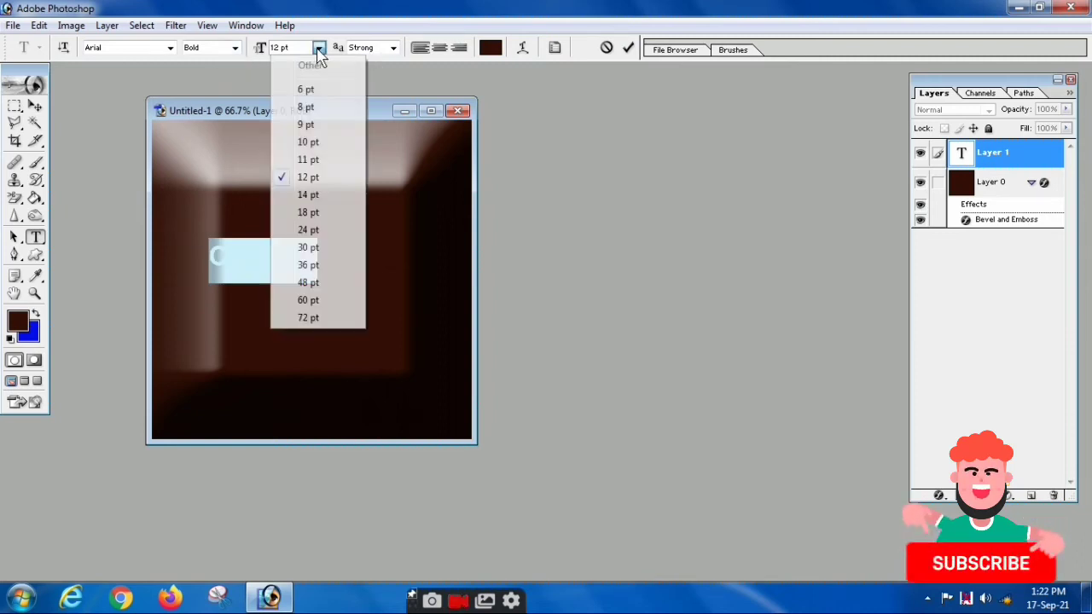
left_click(307, 212)
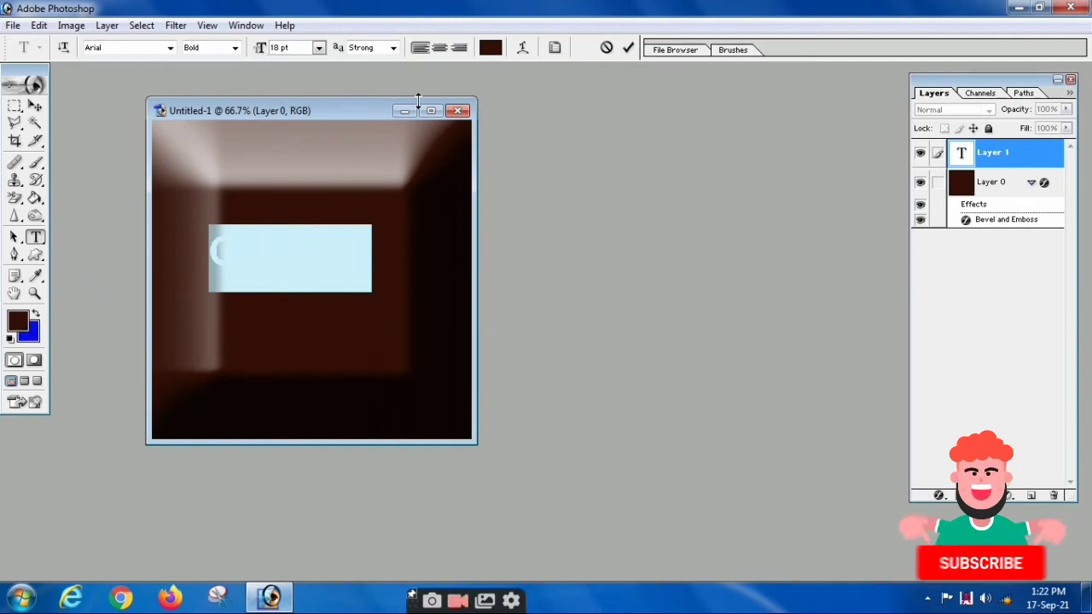
left_click(490, 49)
left_click(702, 331)
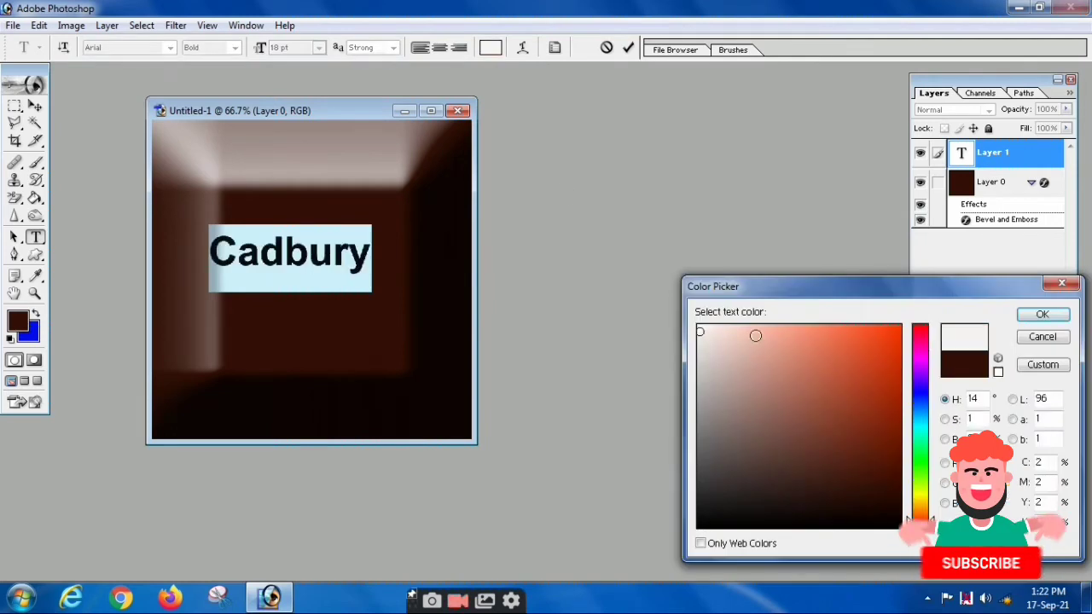
left_click(1040, 315)
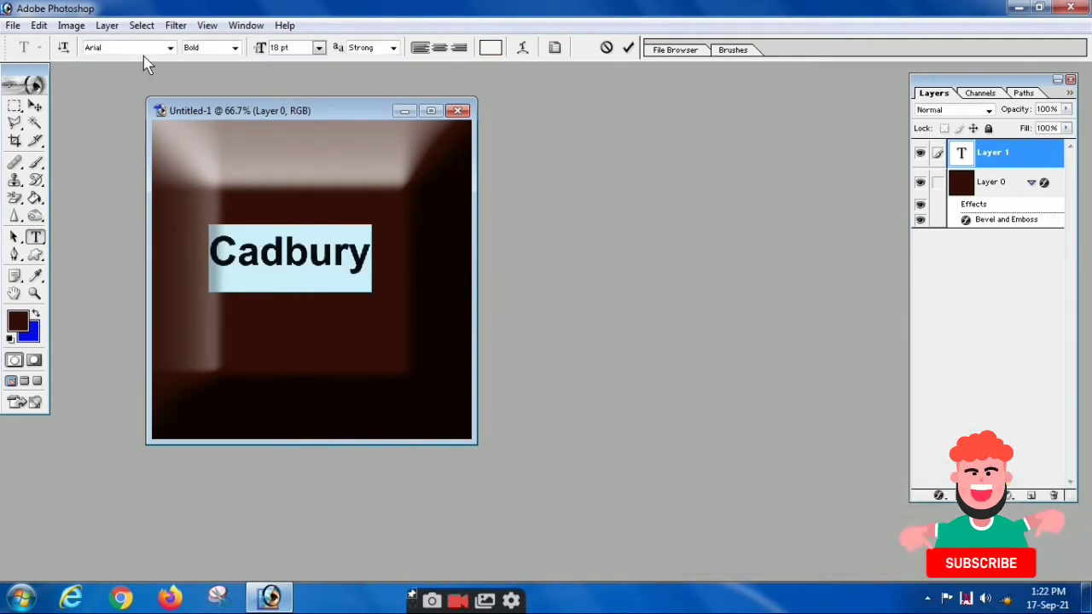
left_click(170, 48)
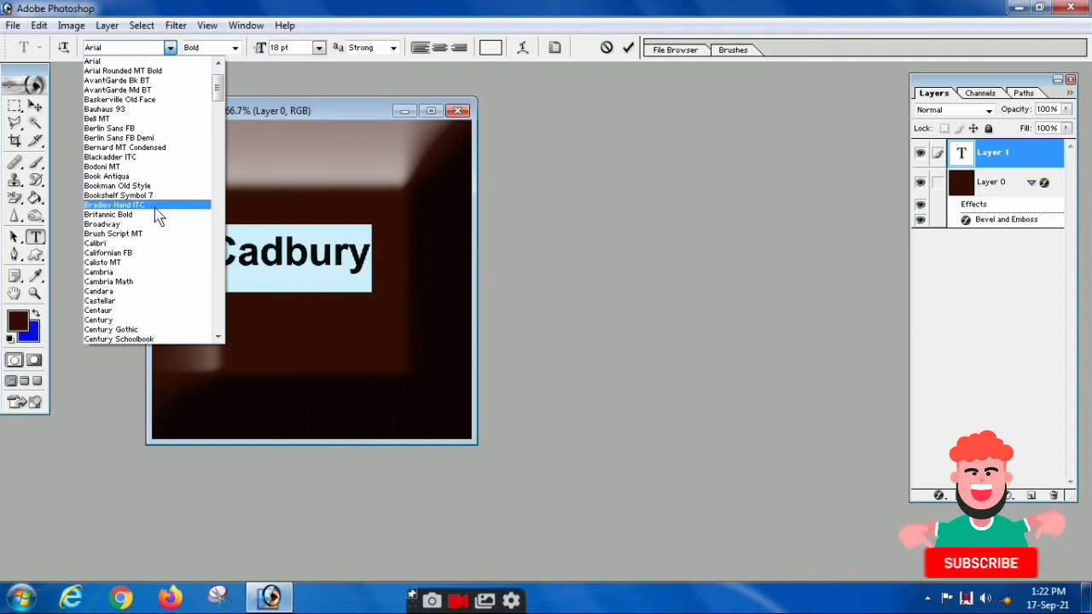
Change the Cadbury text to Brush Script MT at 36 pt.
scroll(219, 92, "up", 2)
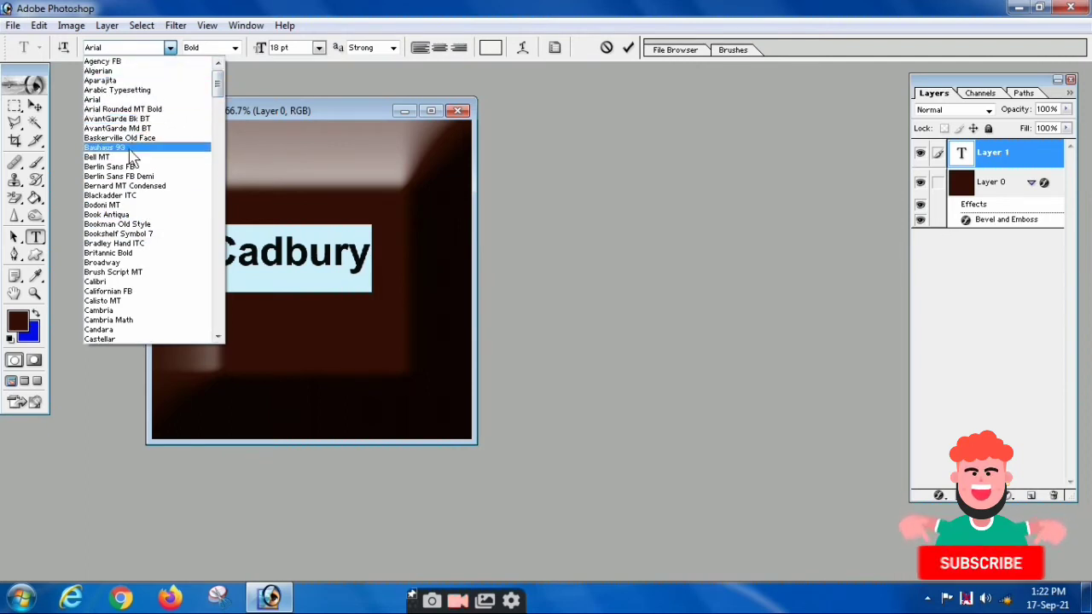
scroll(137, 256, "down", 2)
scroll(139, 265, "down", 1)
scroll(139, 264, "down", 1)
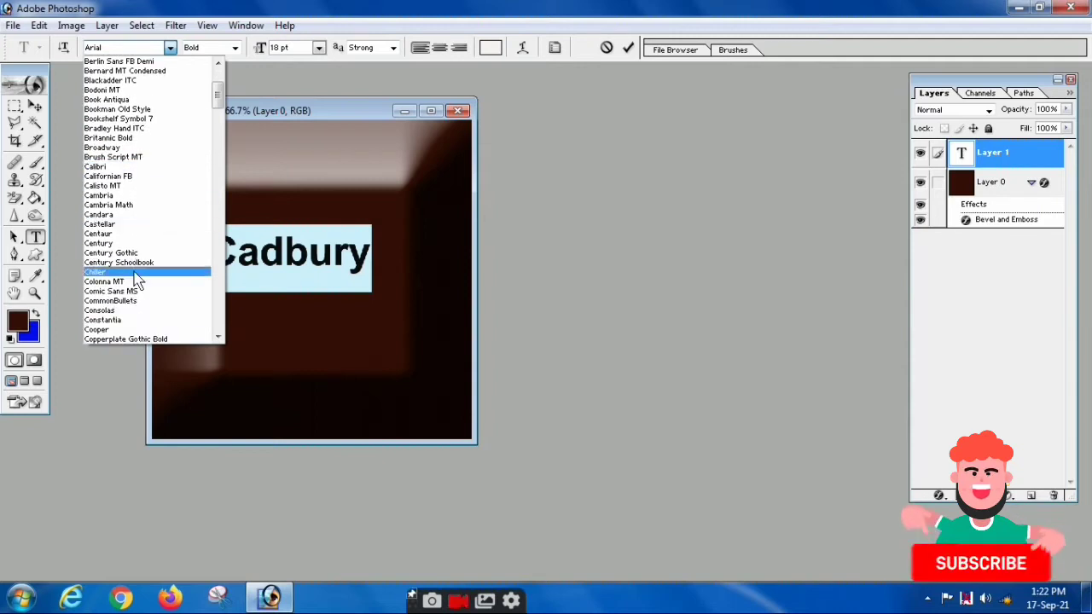
left_click(134, 158)
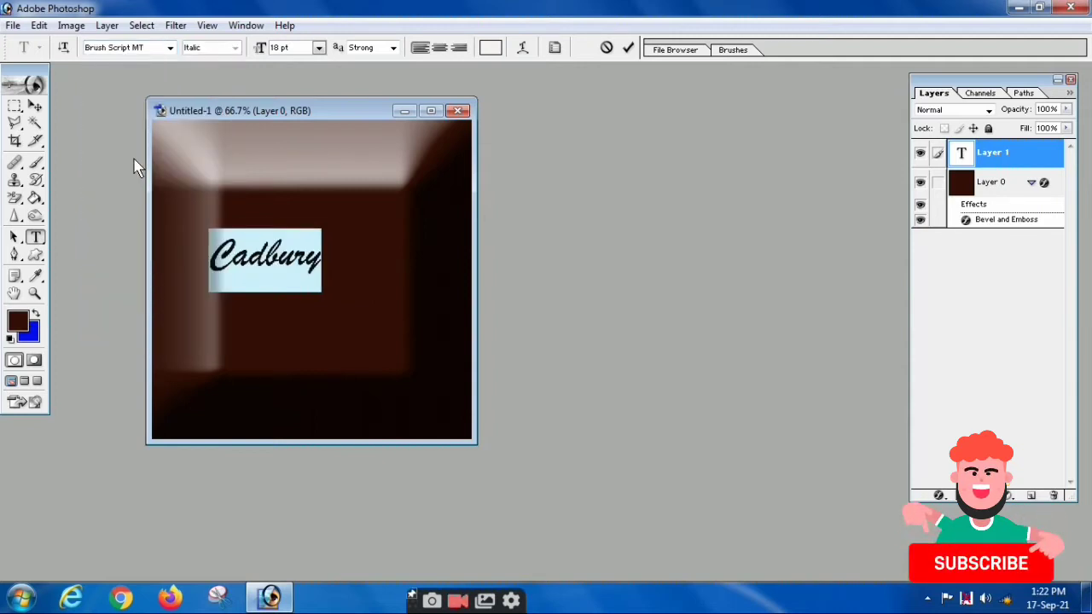
left_click(318, 47)
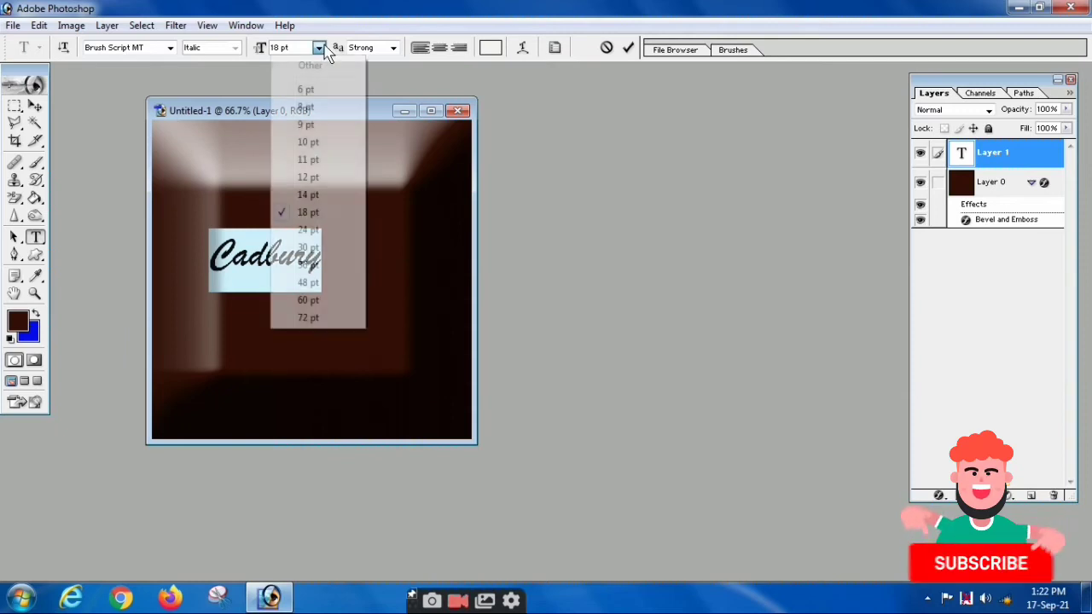
left_click(309, 264)
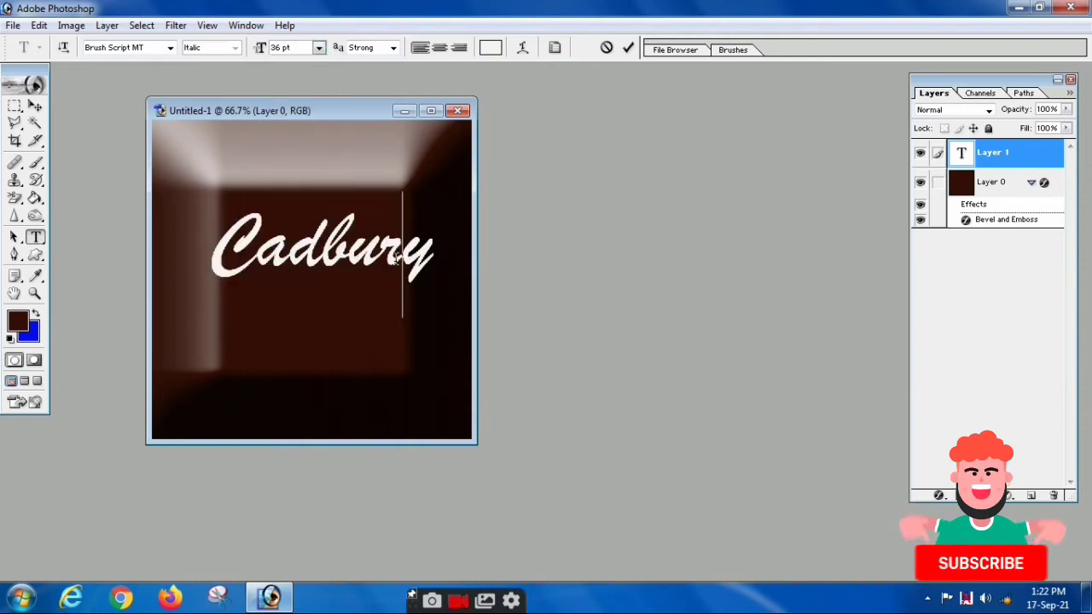
left_click_drag(434, 235, 199, 266)
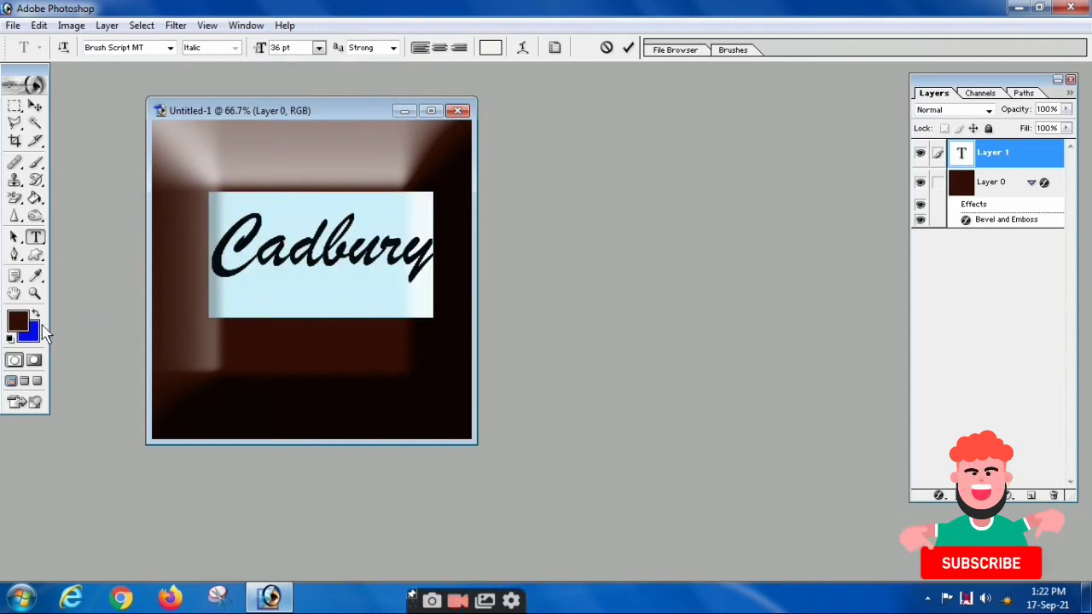
left_click(493, 48)
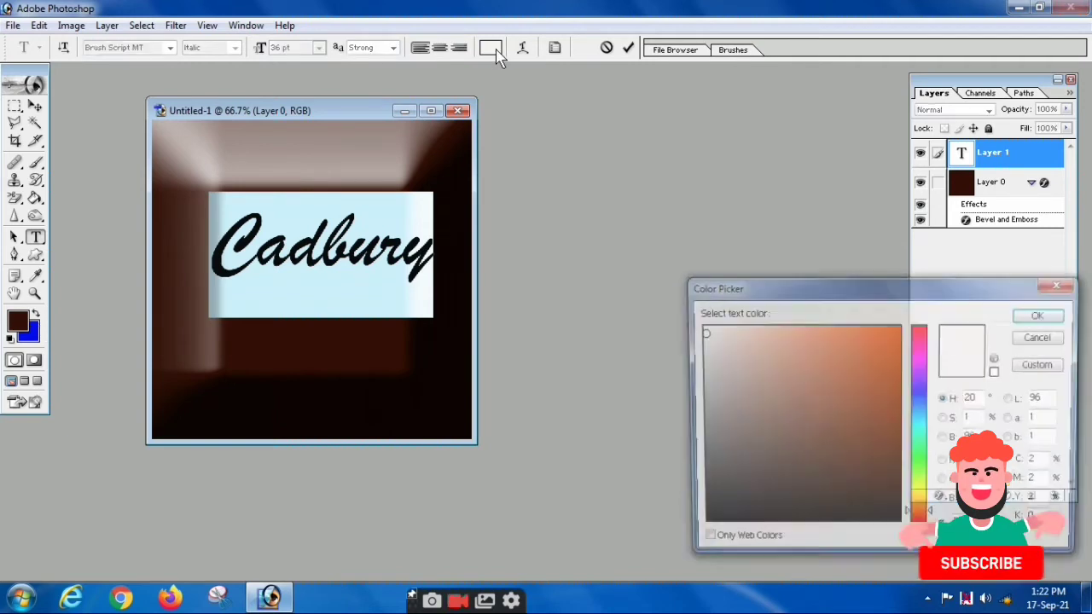
Colour the Cadbury text dark brown and commit it as its own layer.
left_click(879, 484)
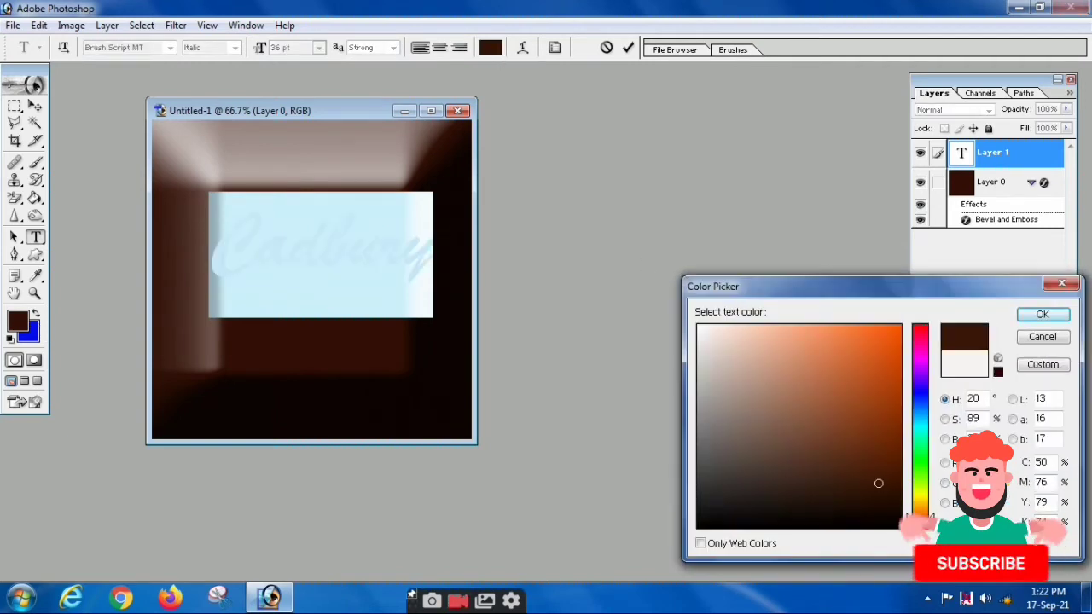
left_click(1043, 314)
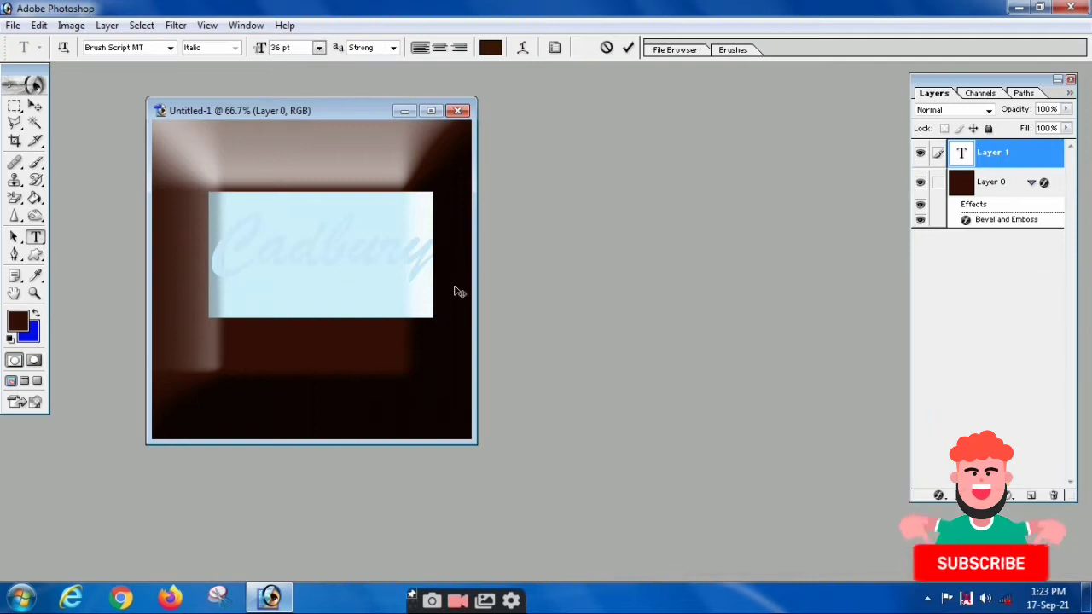
left_click(430, 254)
left_click(35, 106)
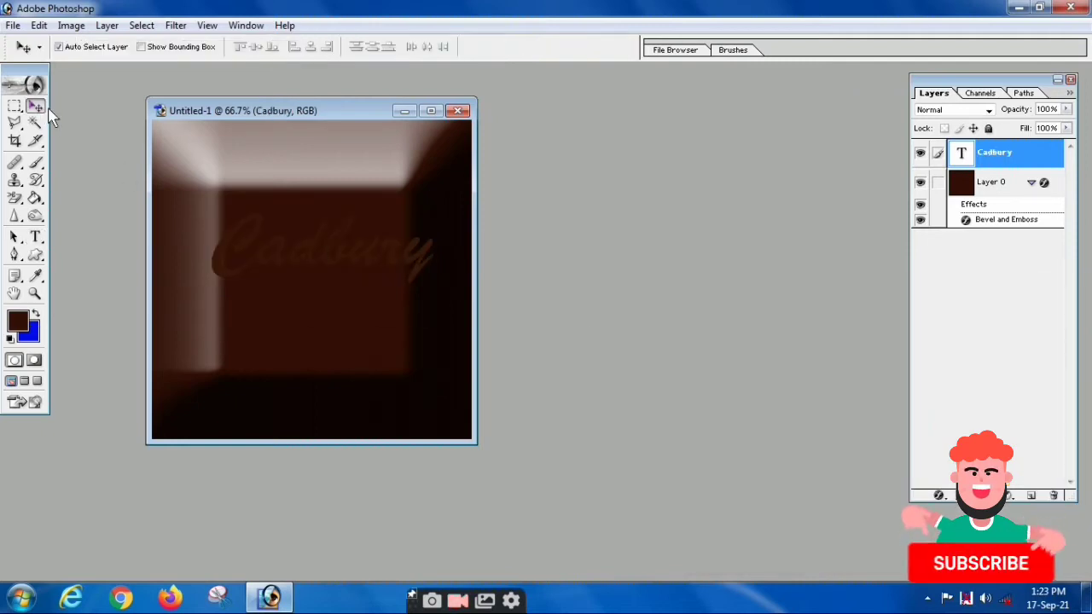
left_click(39, 25)
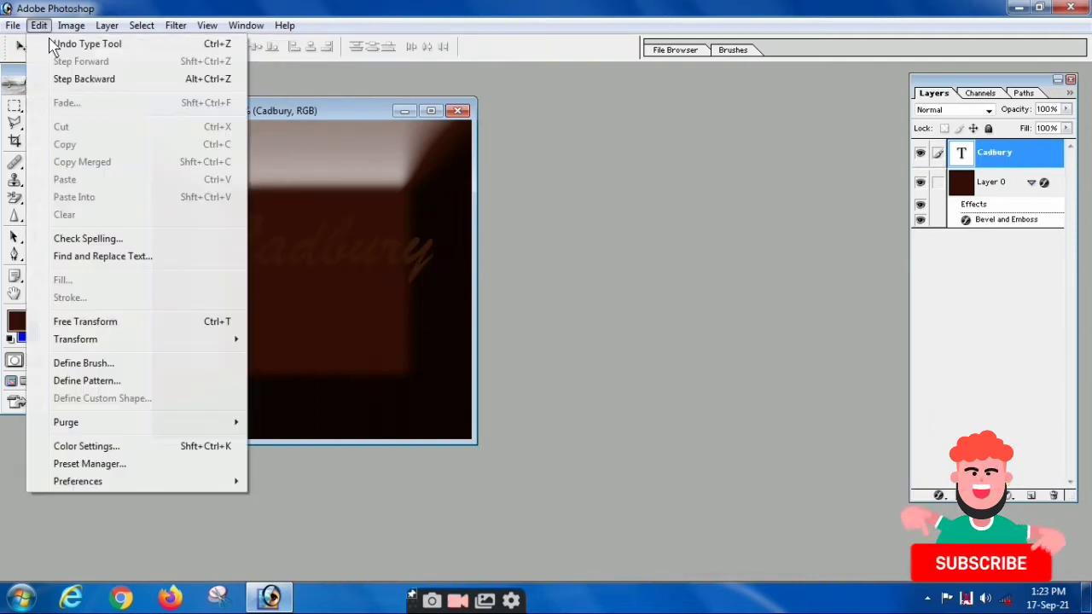
Rotate the Cadbury text to about -39.2° with Free Transform.
left_click(85, 322)
mouse_move(454, 208)
left_mouse_down()
mouse_move(392, 145)
mouse_move(358, 231)
left_mouse_up()
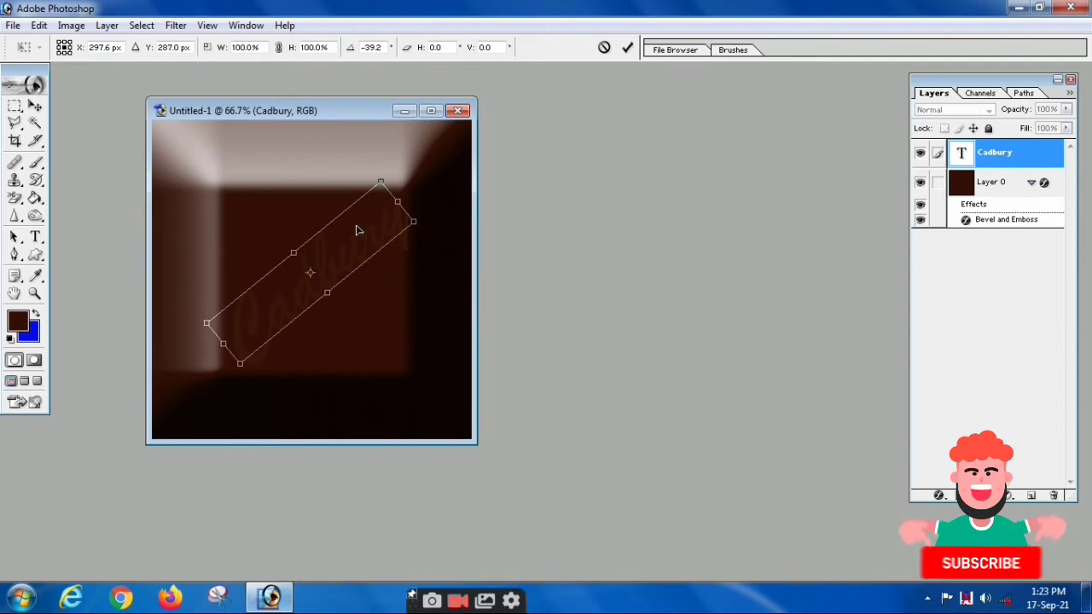
key("Return")
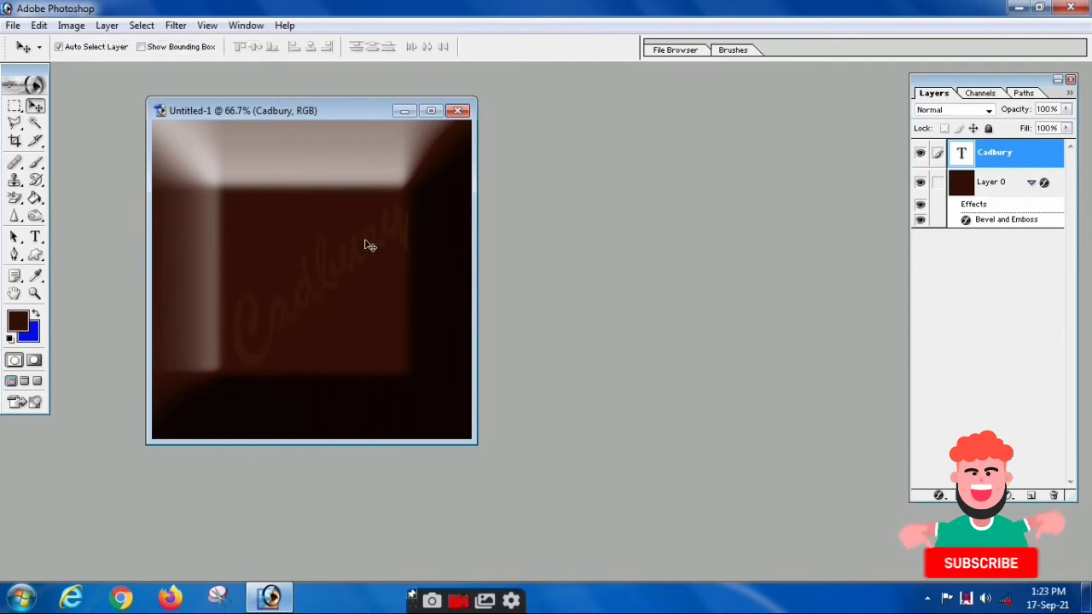
Give the Cadbury layer a Bevel and Emboss with Size 4 px and Depth 321%.
right_click(1012, 156)
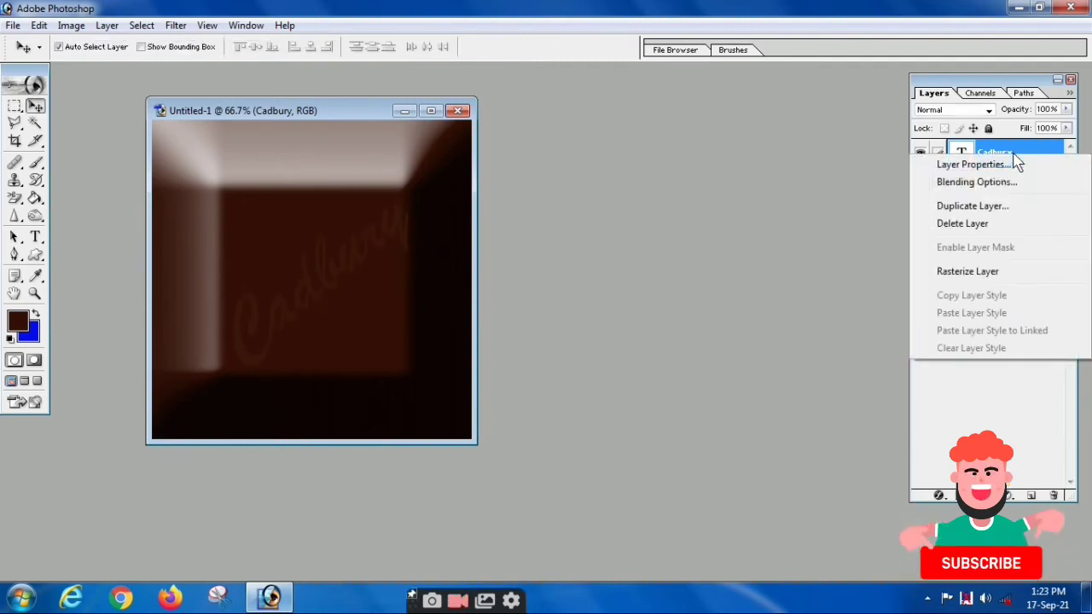
left_click(951, 181)
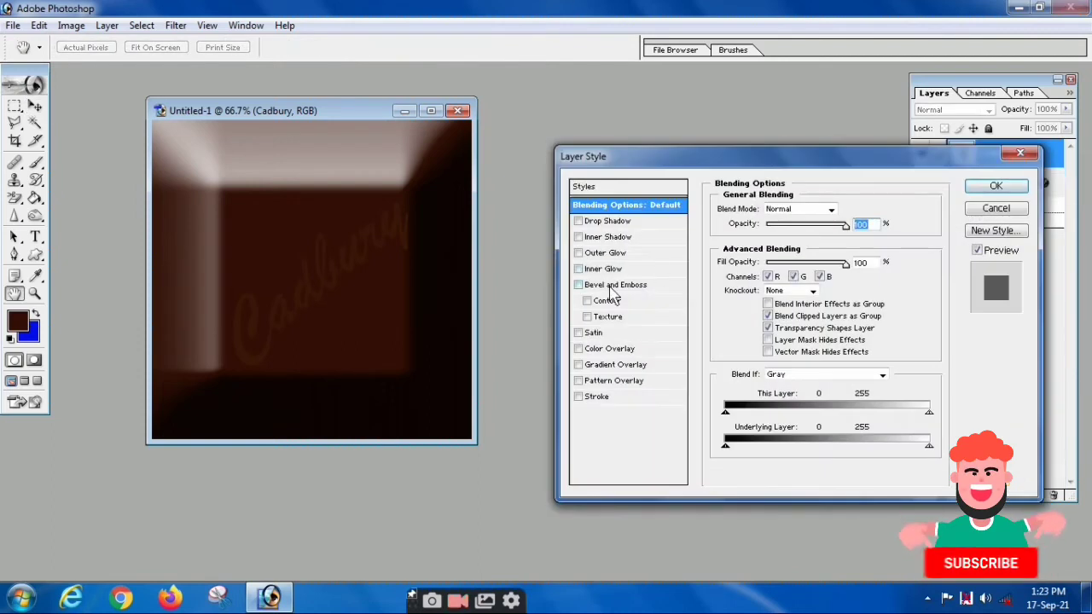
left_click(614, 285)
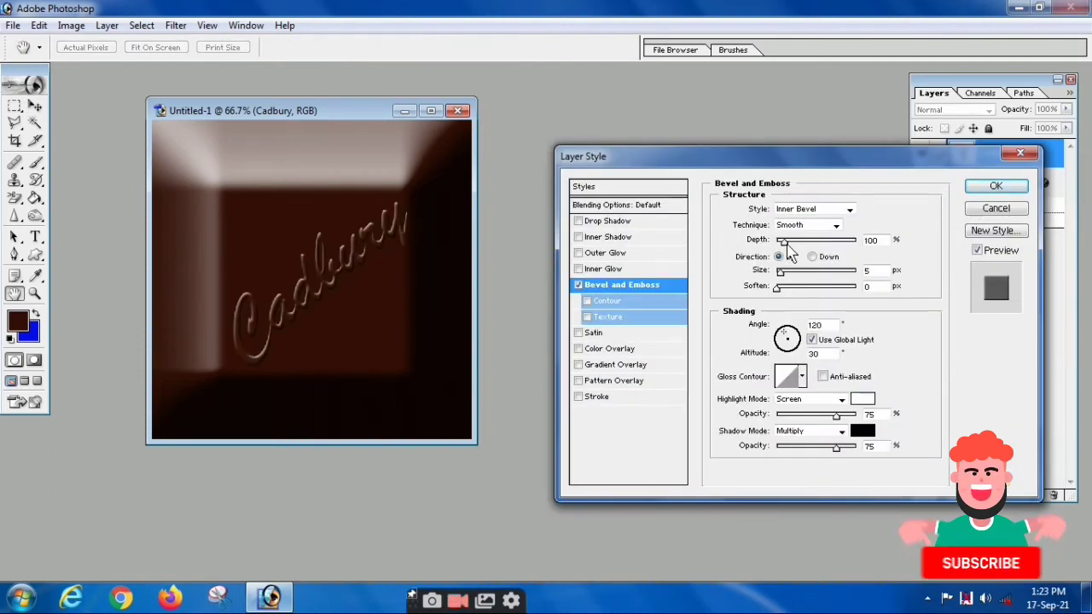
left_click_drag(778, 272, 803, 242)
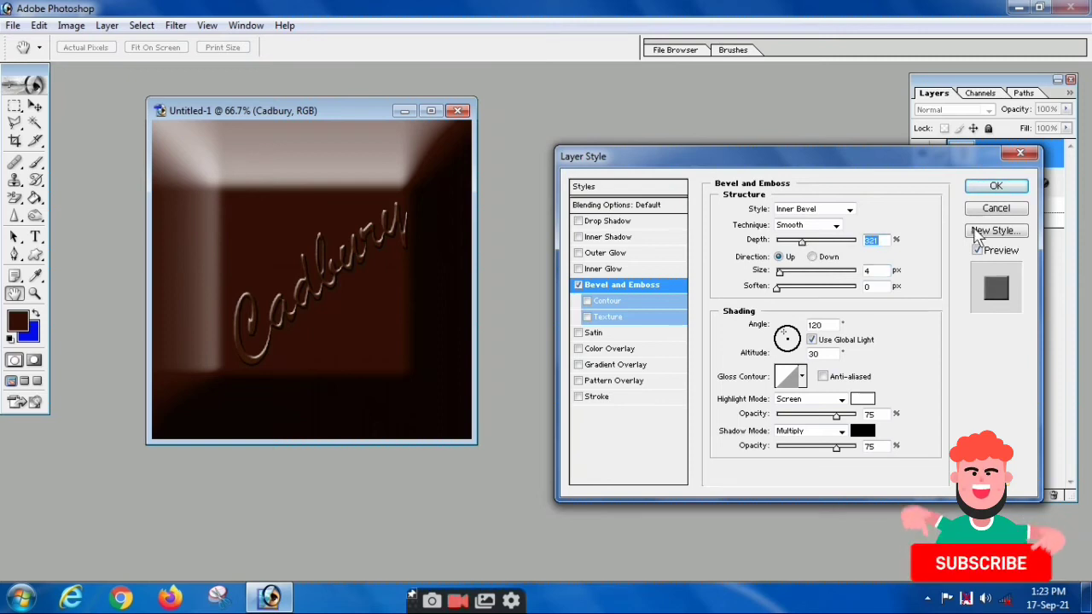
left_click(995, 187)
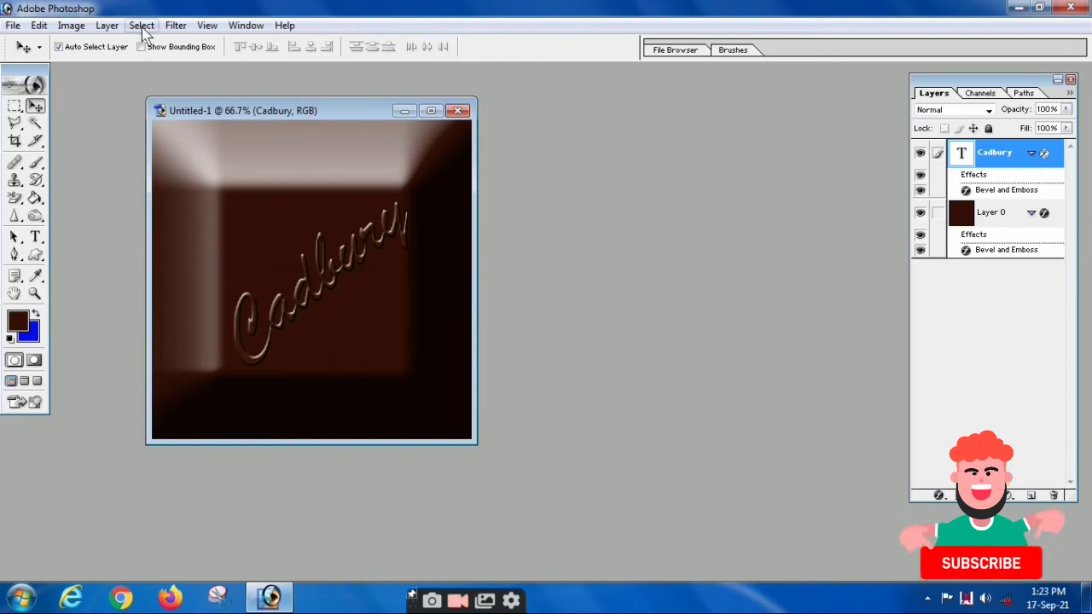
Merge the Cadbury text layer down into Layer 0.
left_click(176, 25)
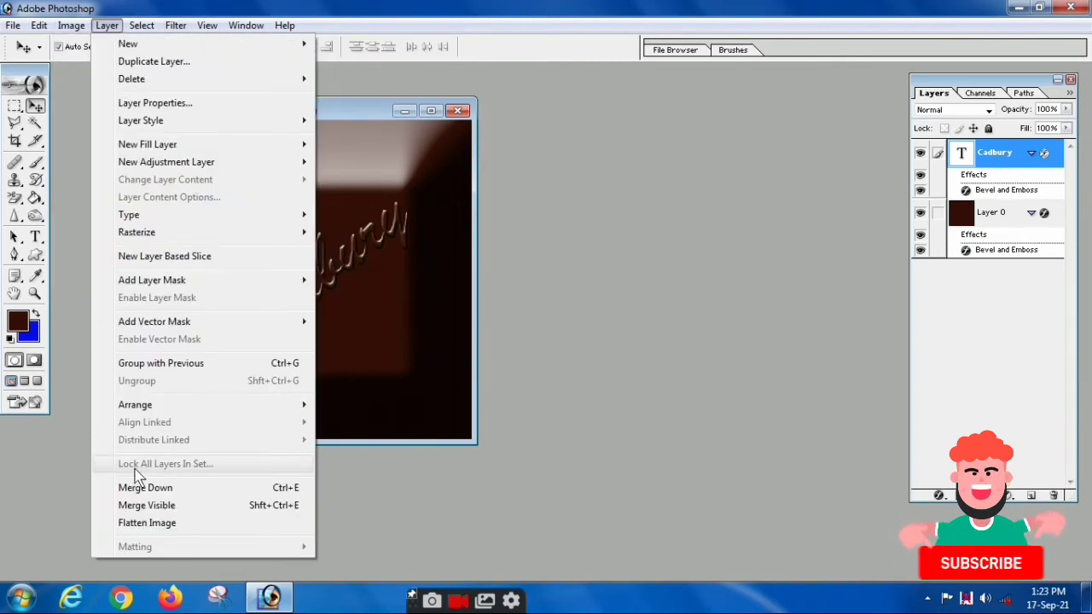
left_click(229, 494)
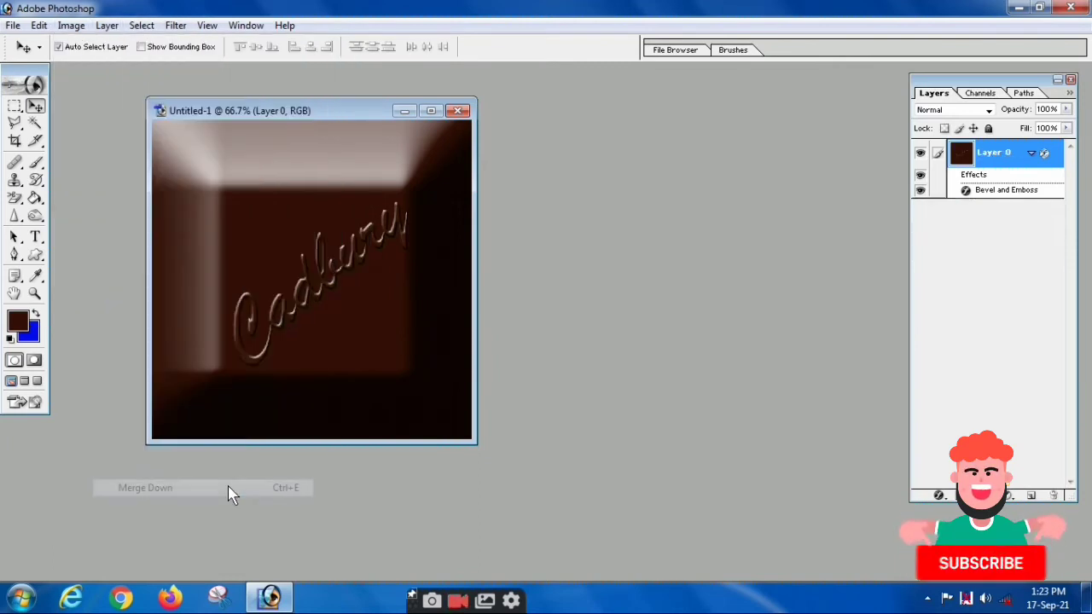
left_click(106, 26)
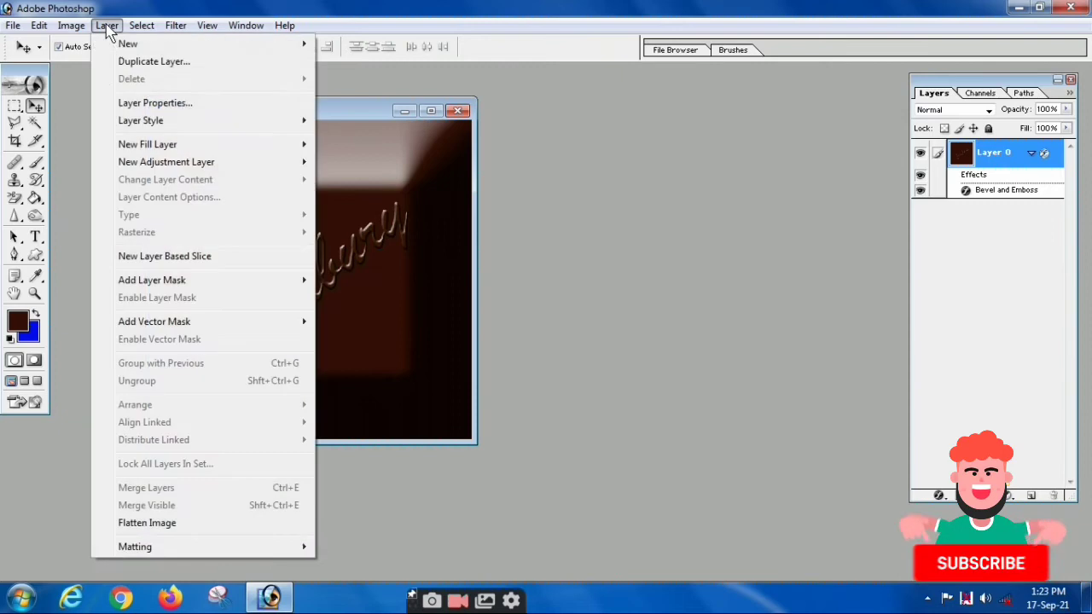
left_click(500, 474)
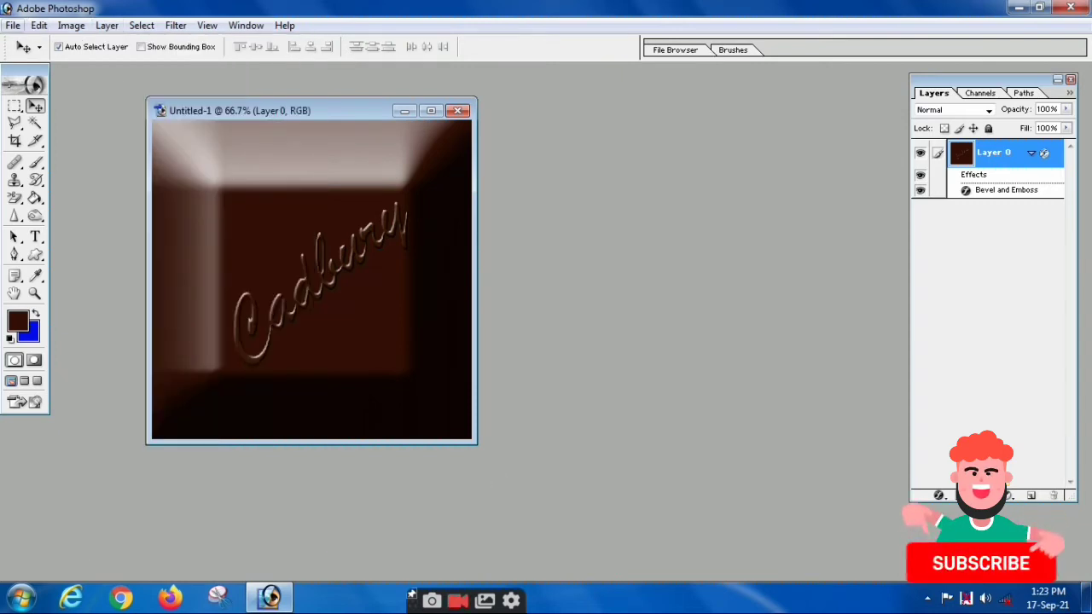
Create a white 4 × 6 inch document and drag the embossed square into it.
left_click(14, 26)
left_click(39, 46)
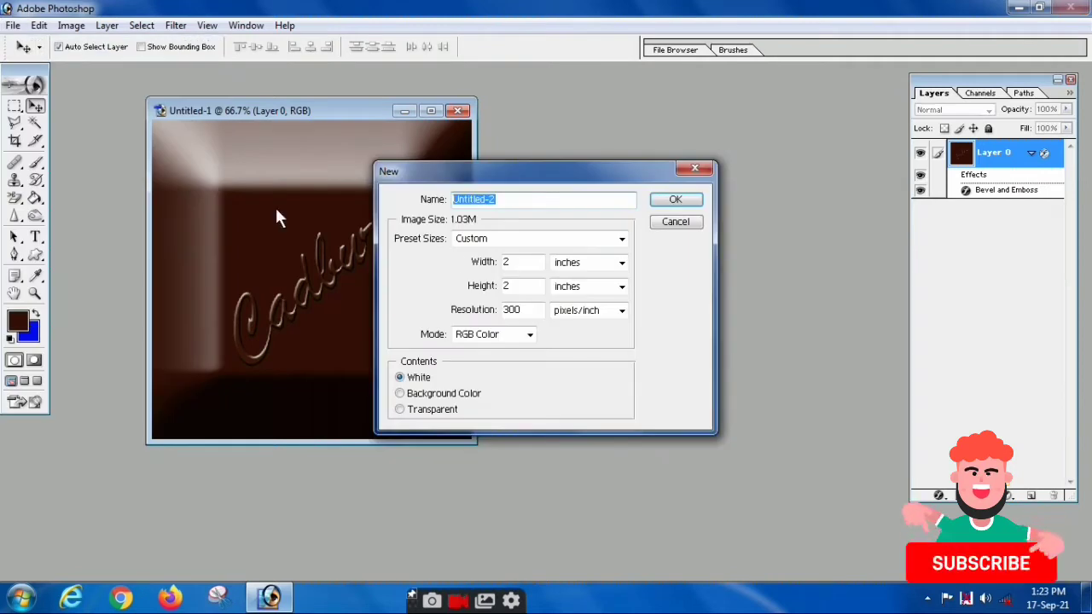
left_click(505, 241)
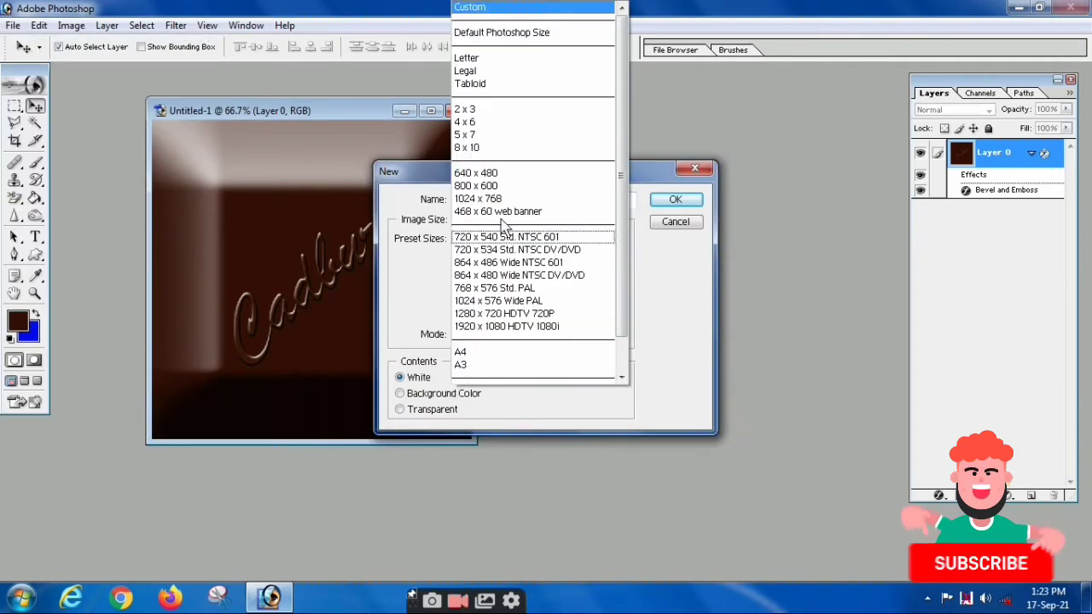
left_click(500, 129)
left_click(690, 205)
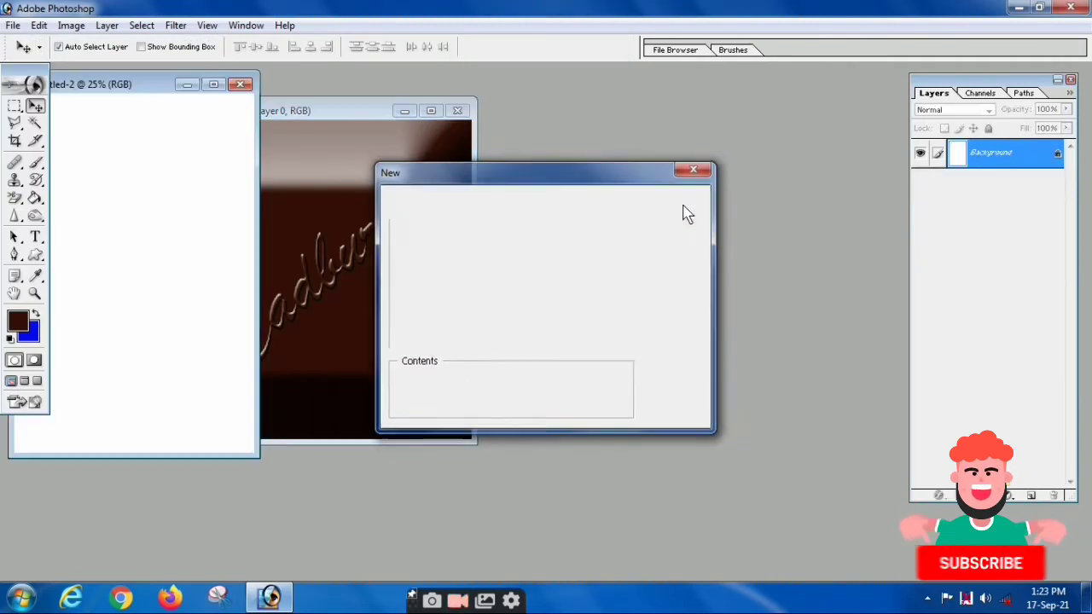
left_click_drag(98, 90, 719, 134)
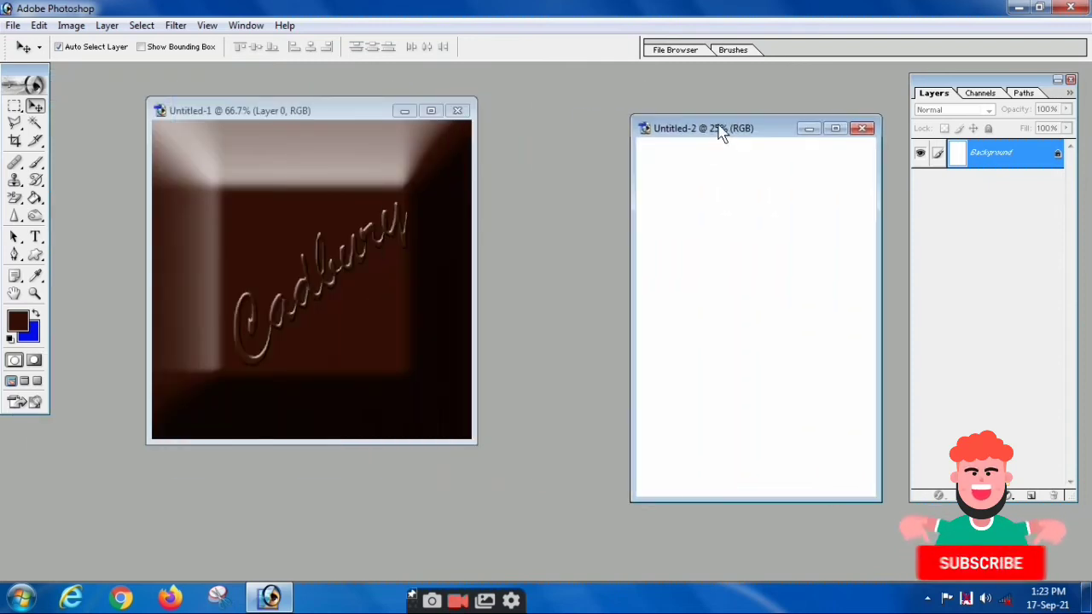
left_click(362, 292)
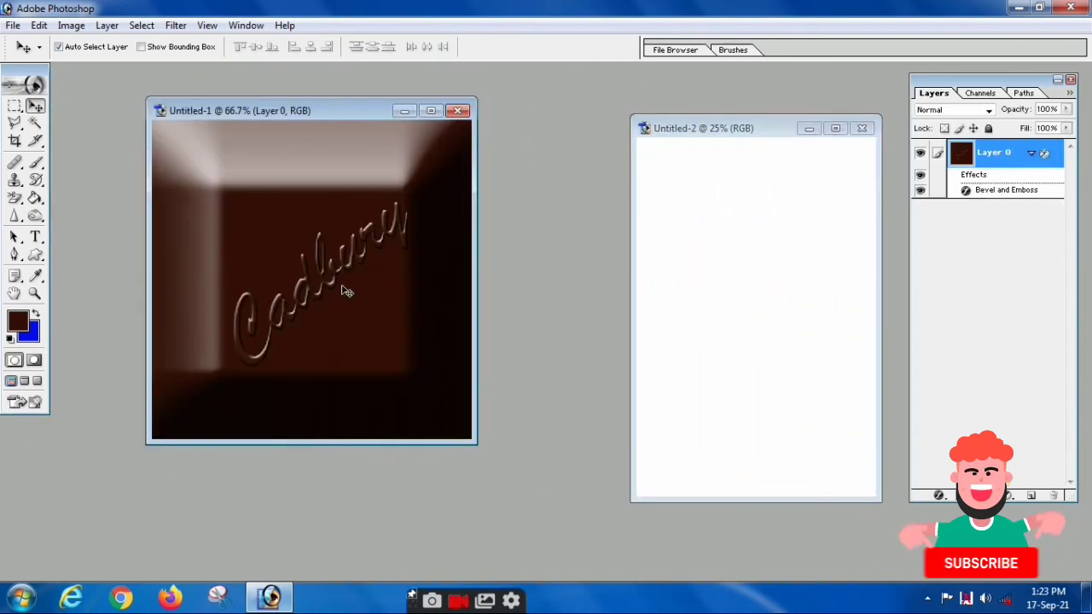
mouse_move(284, 261)
left_mouse_down()
mouse_move(762, 257)
mouse_move(673, 195)
left_mouse_up()
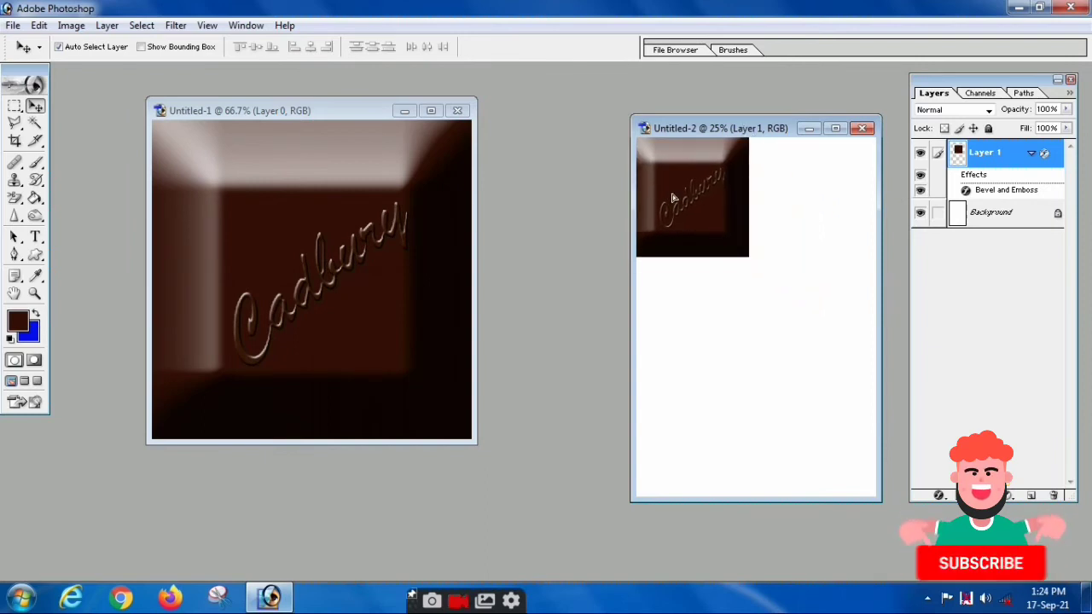
Alt-drag copies of the chocolate square to fill the top two rows edge to edge.
double_click(713, 127)
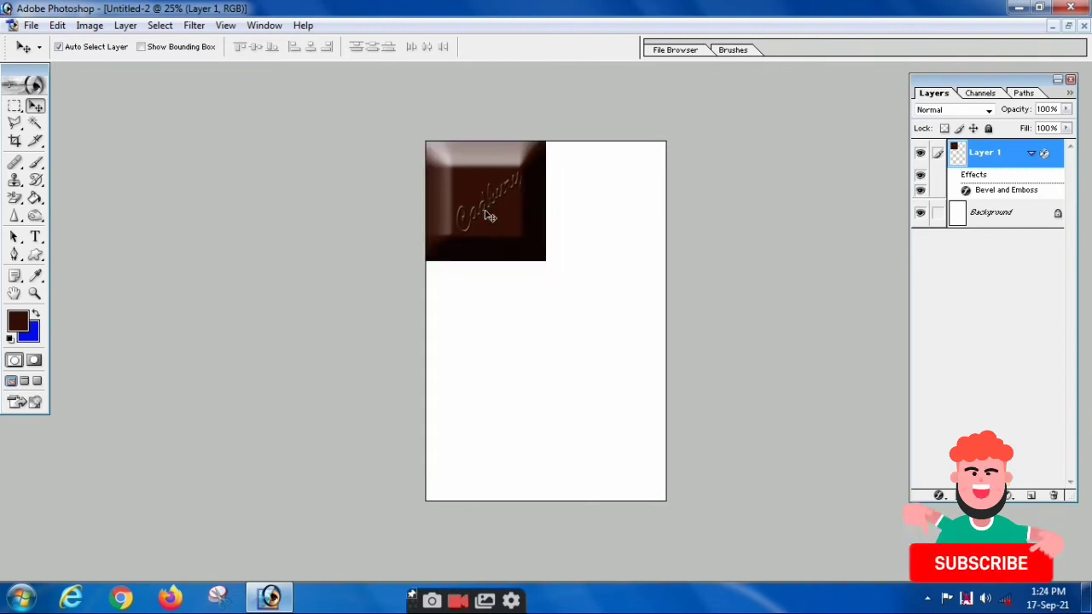
mouse_move(486, 213)
left_mouse_down()
mouse_move(638, 212)
mouse_move(523, 332)
mouse_move(525, 310)
left_mouse_up()
left_click_drag(554, 216, 606, 219)
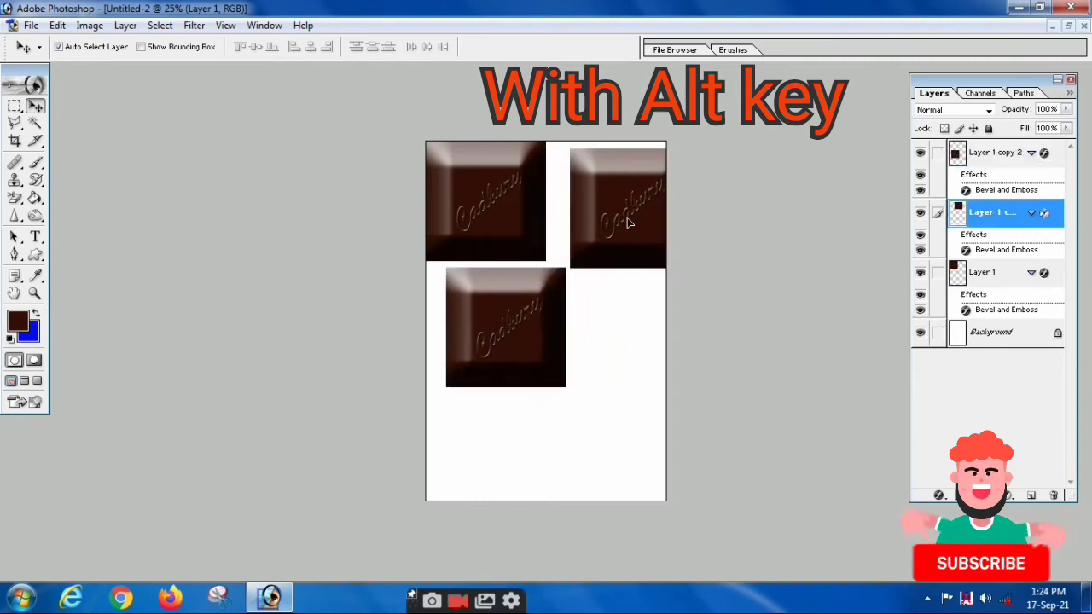
left_click_drag(529, 340, 509, 332)
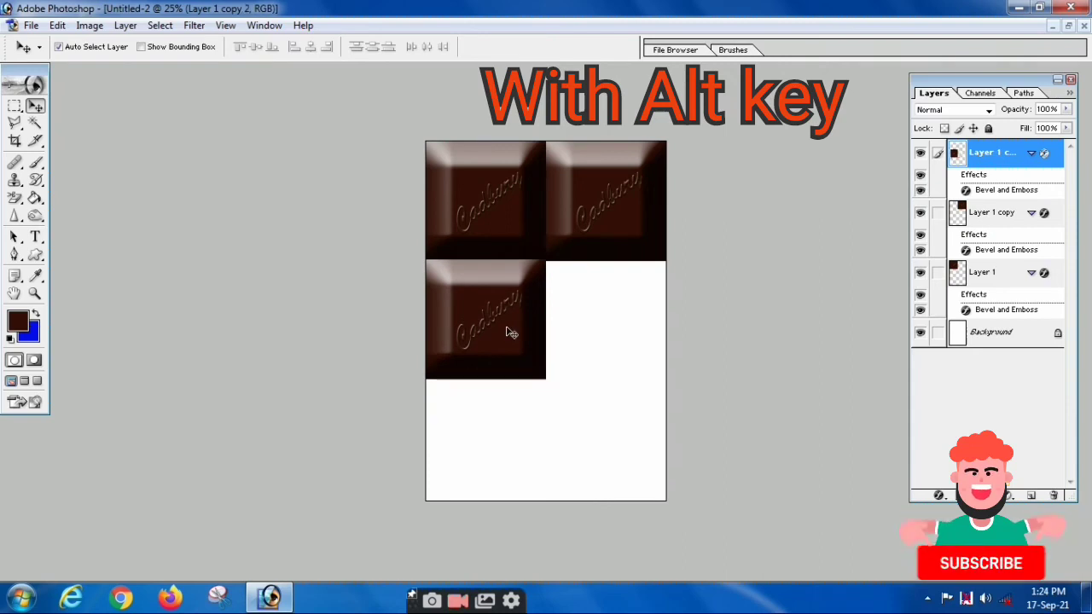
left_click_drag(525, 332, 626, 334)
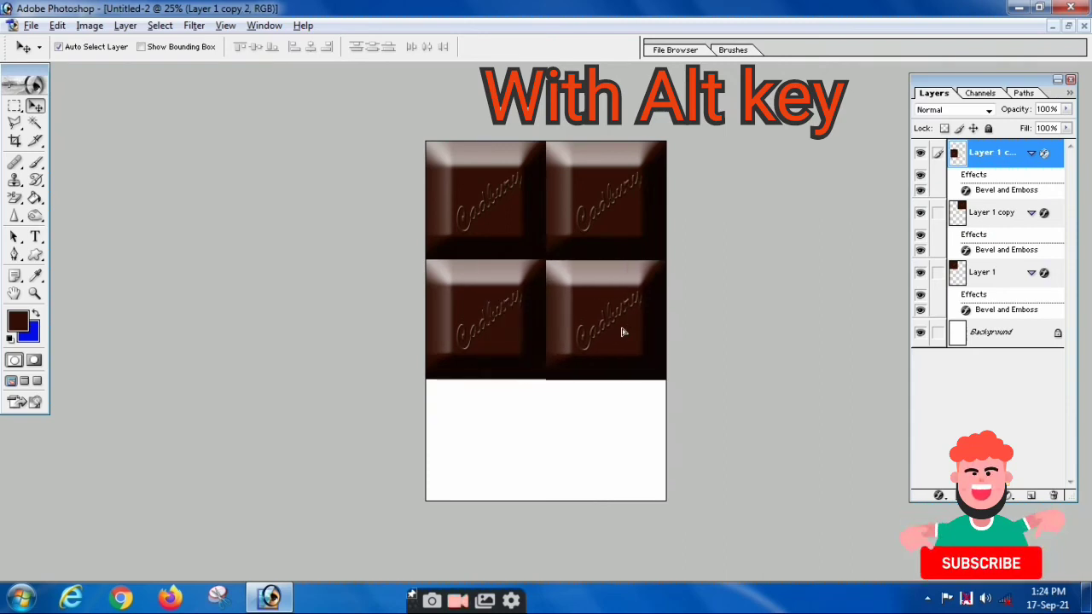
Add duplicates to the bottom-left and bottom-right slots, nudging pieces down to close gaps.
left_click_drag(622, 337, 627, 463)
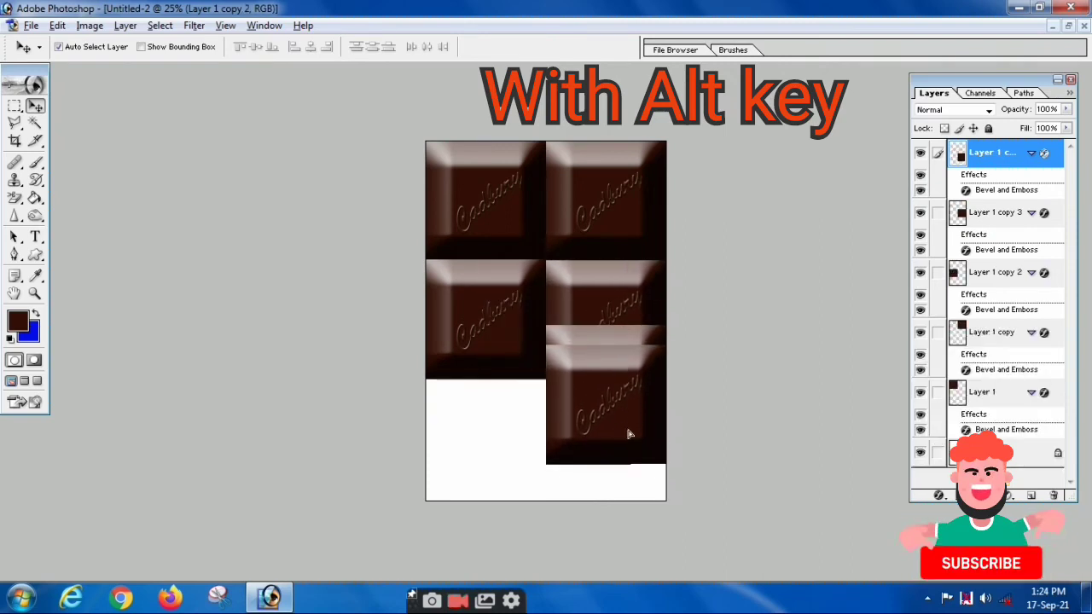
left_click_drag(627, 469, 509, 460)
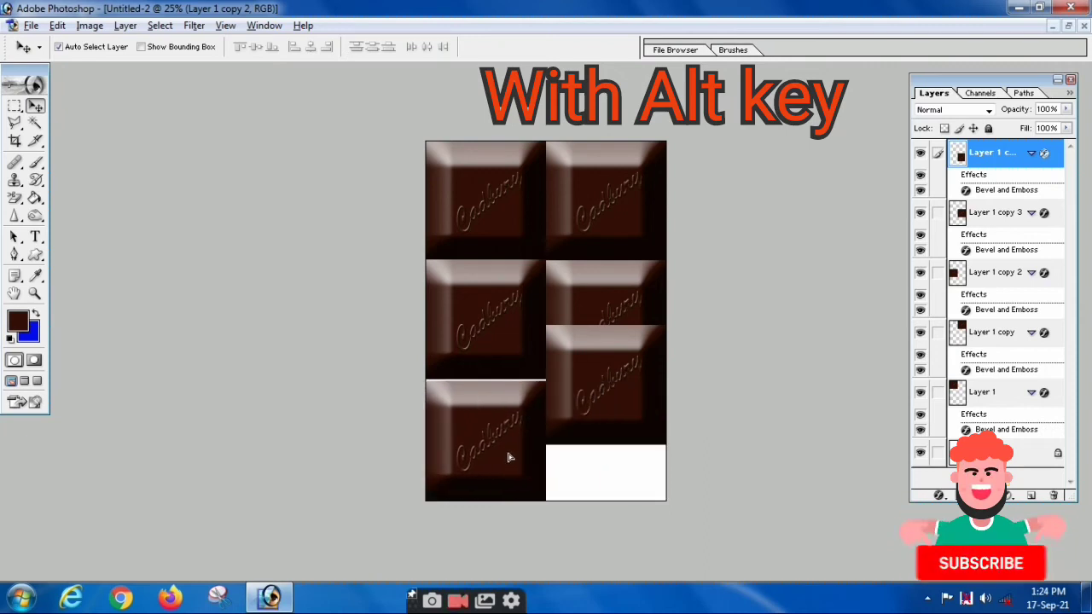
left_click_drag(509, 458, 513, 459)
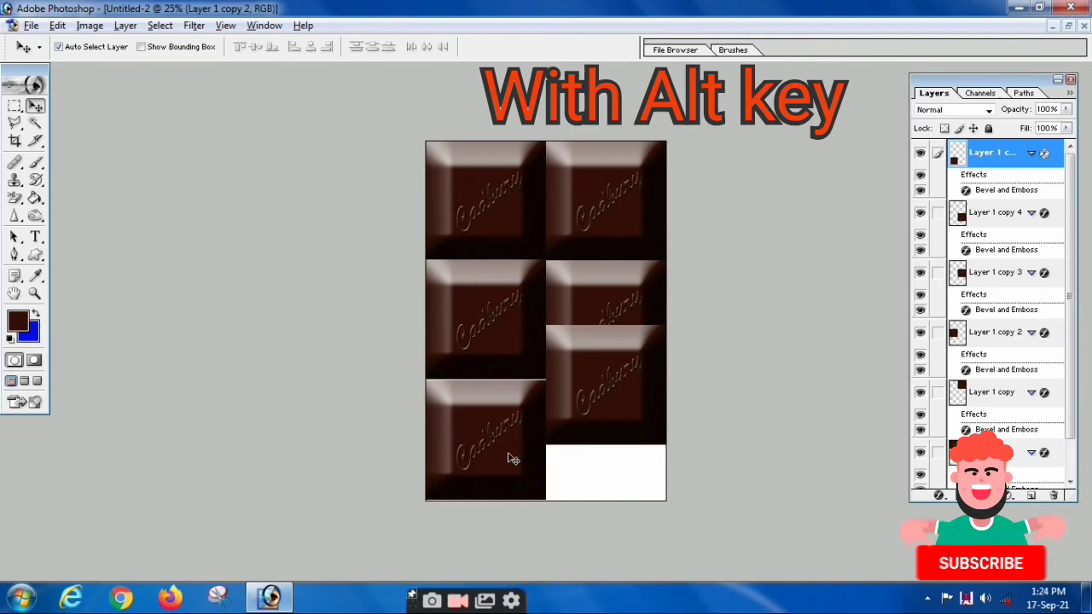
left_click(622, 410)
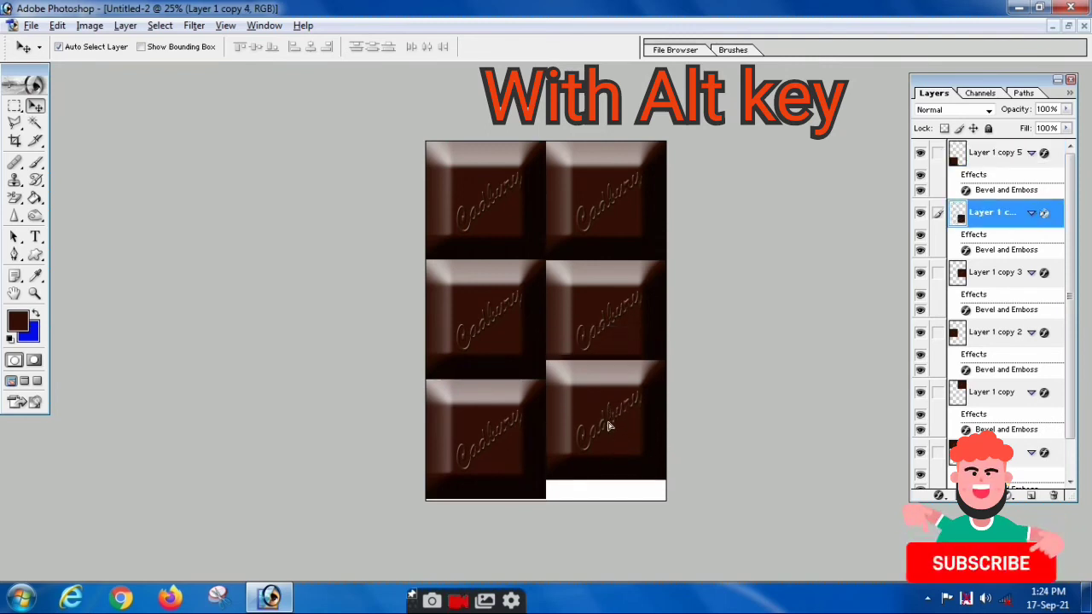
left_click_drag(621, 409, 608, 439)
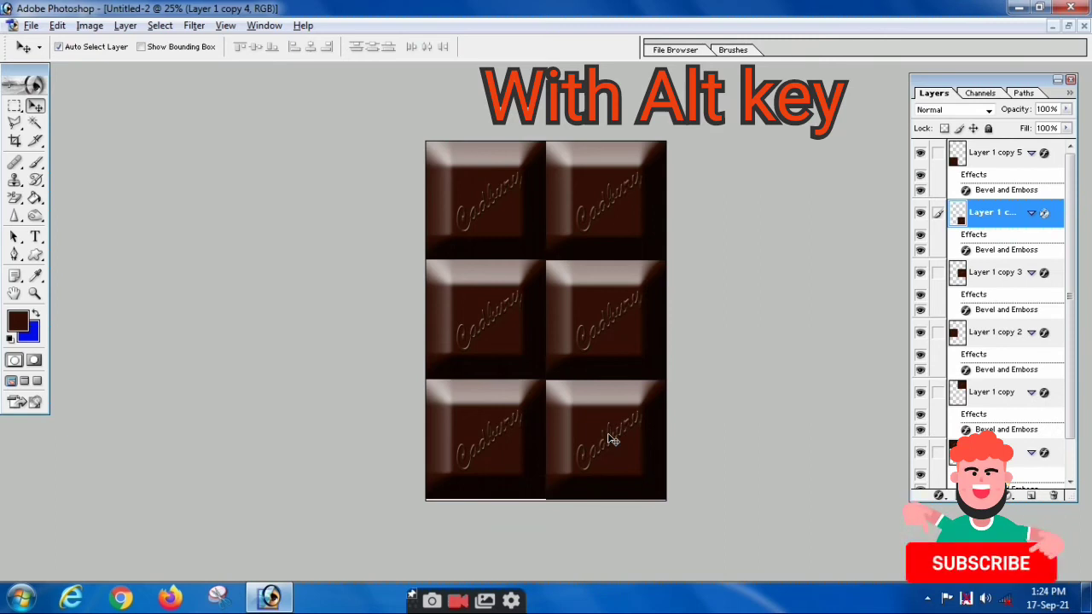
left_click(492, 446)
key("Down")
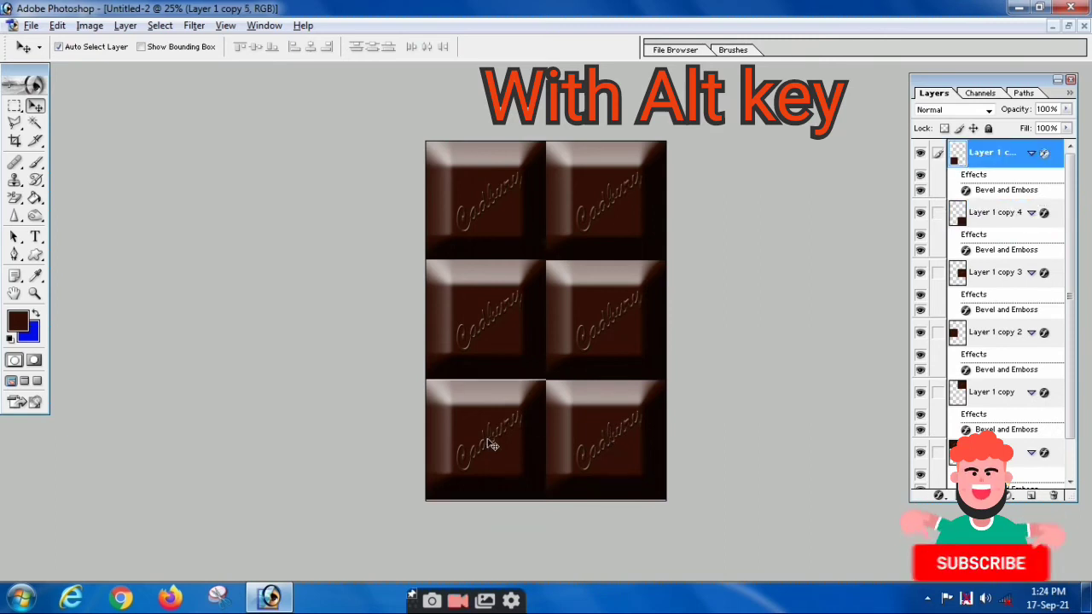
left_click(493, 334)
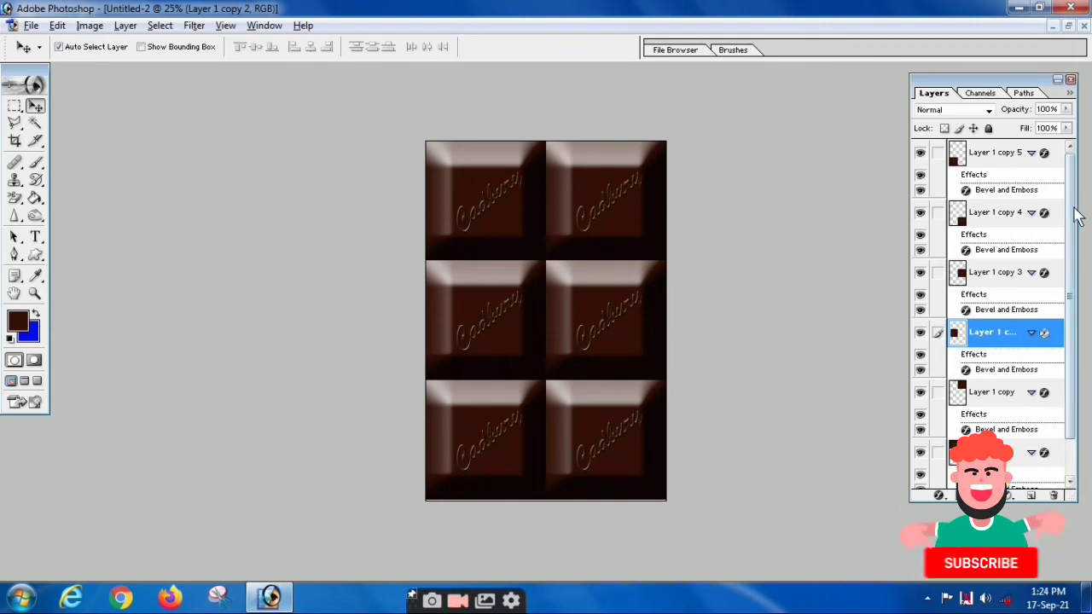
left_click(981, 154)
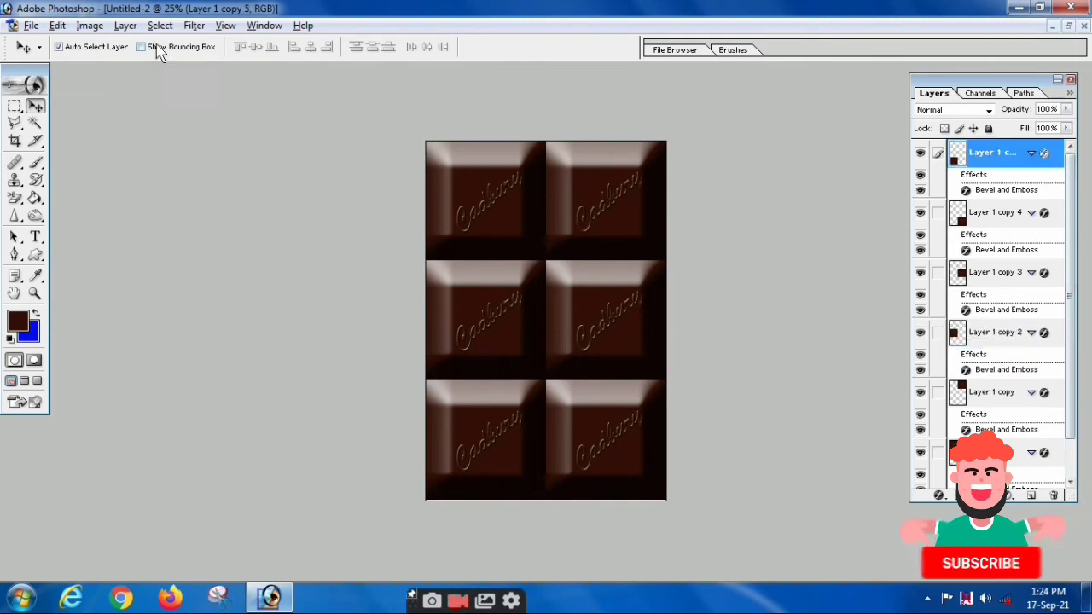
left_click(125, 25)
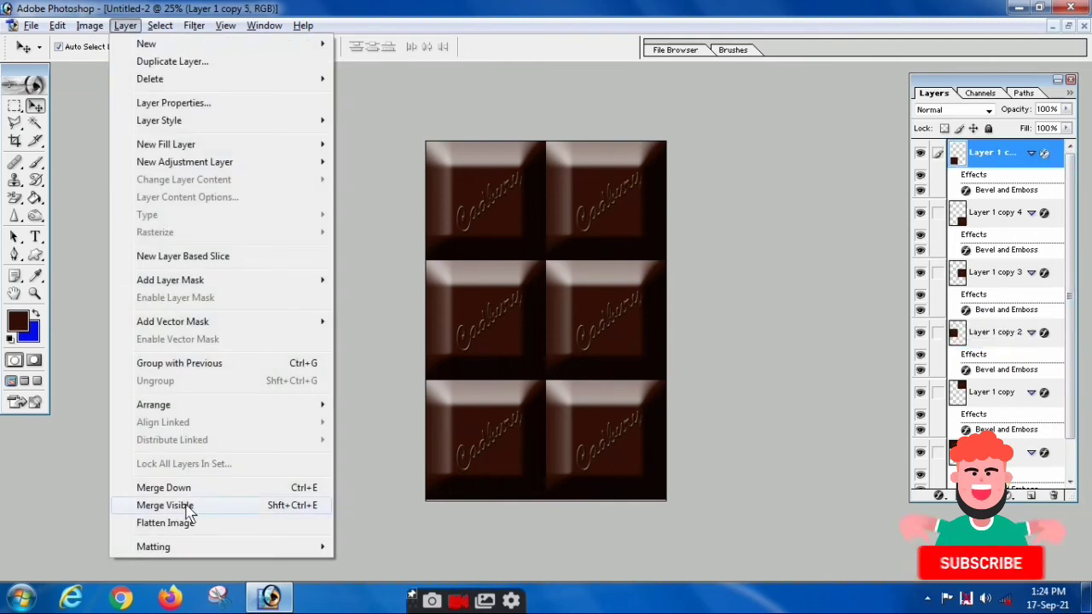
left_click(189, 493)
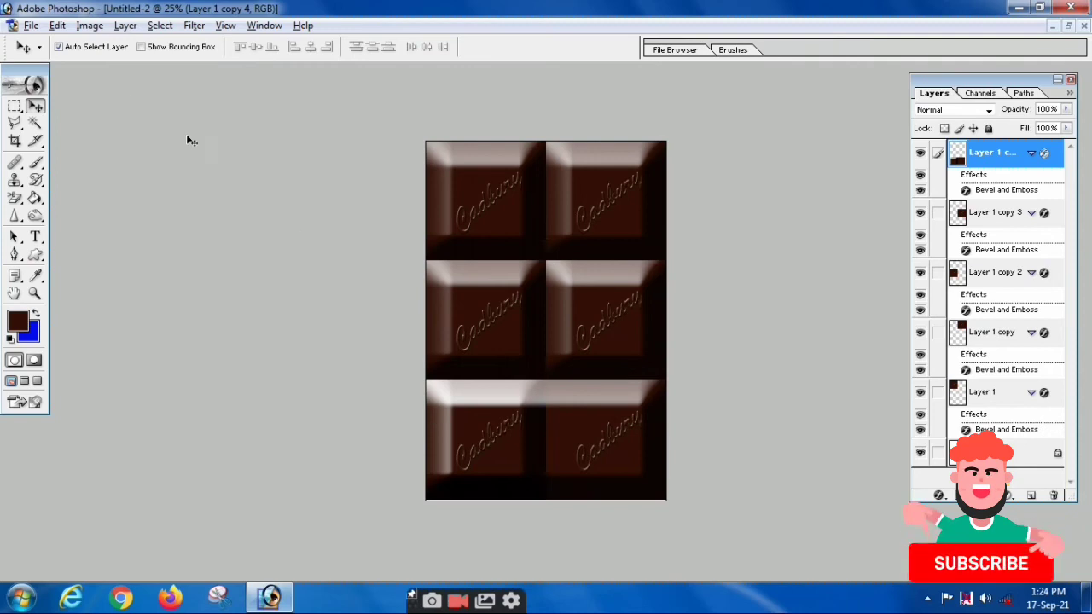
left_click(57, 25)
left_click(53, 44)
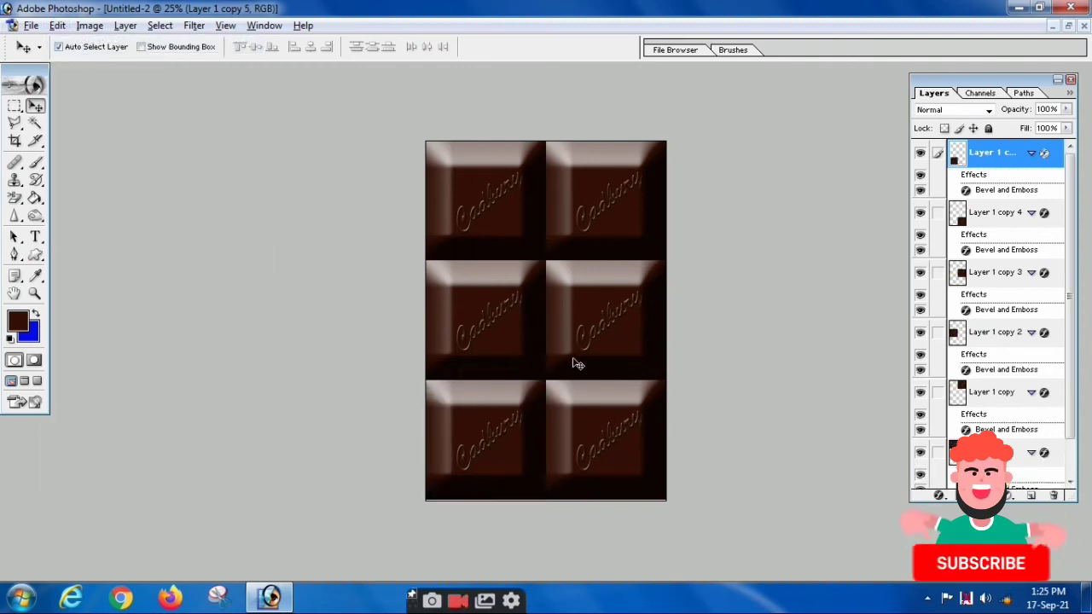
left_click(30, 26)
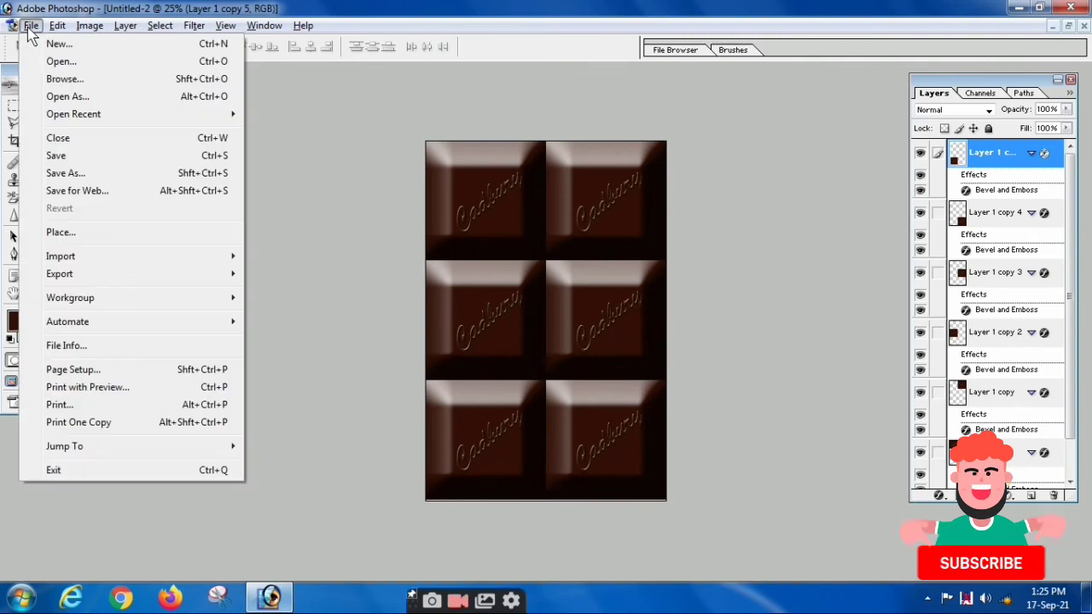
Save the image to the Desktop as Cadbury.jpg at Maximum quality 12, then minimize Photoshop.
left_click(65, 173)
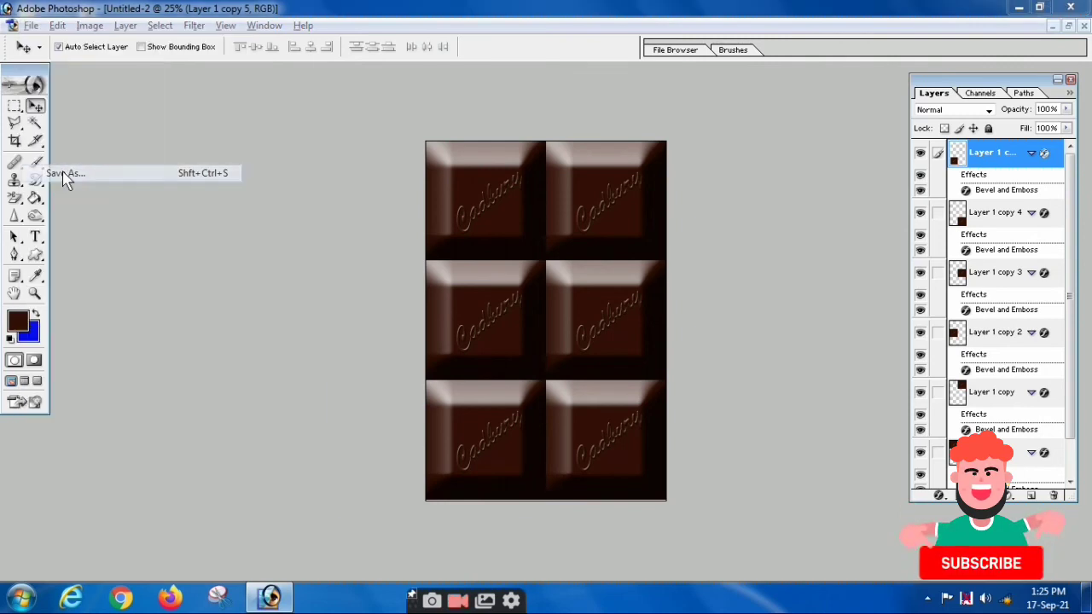
left_click(355, 158)
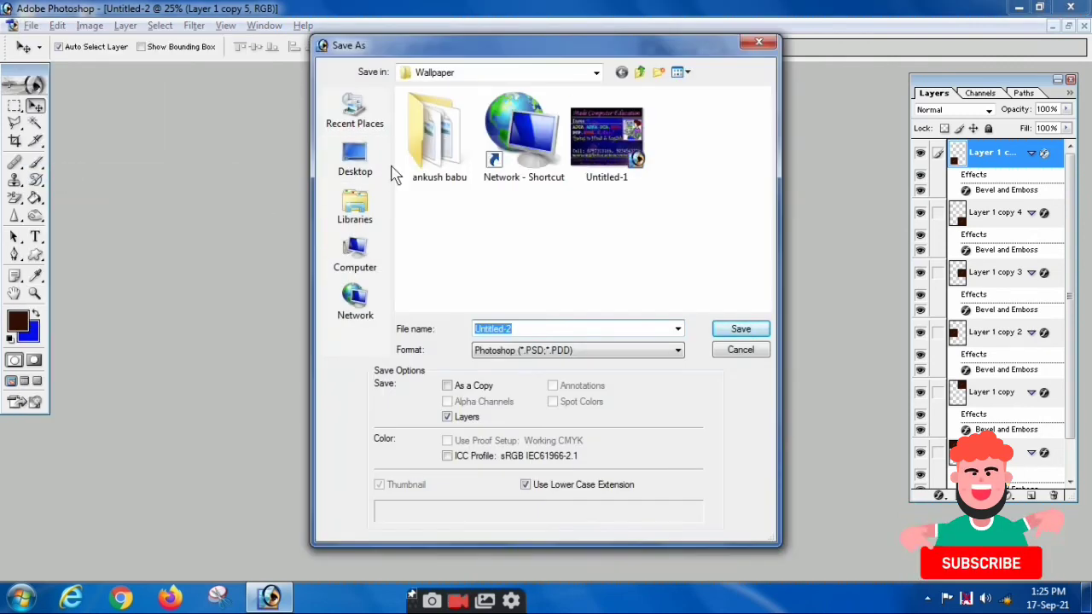
left_click(559, 329)
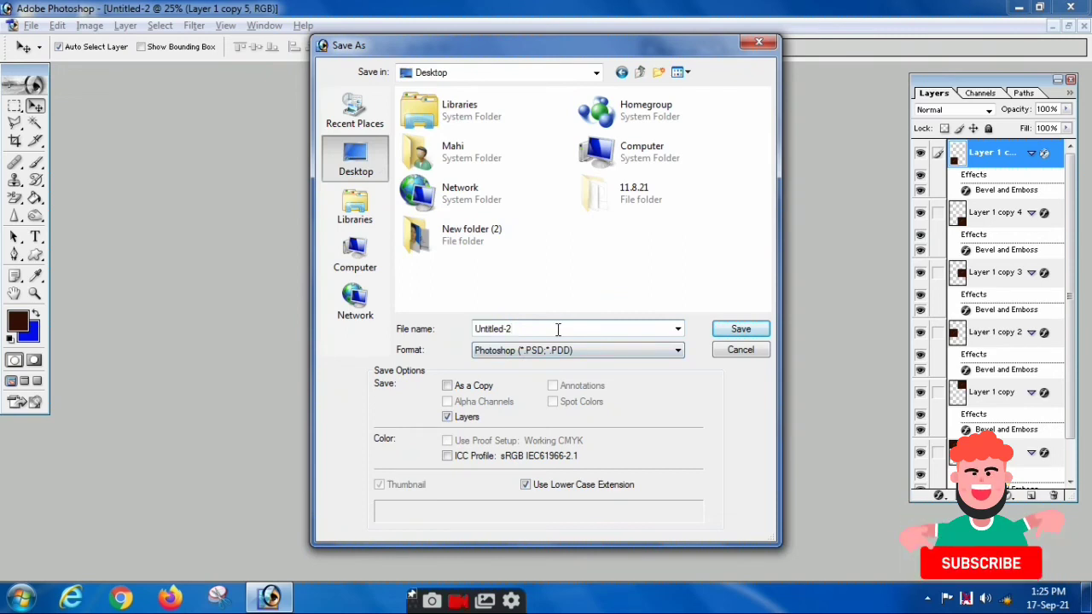
left_click_drag(558, 329, 384, 344)
type("Cadbury")
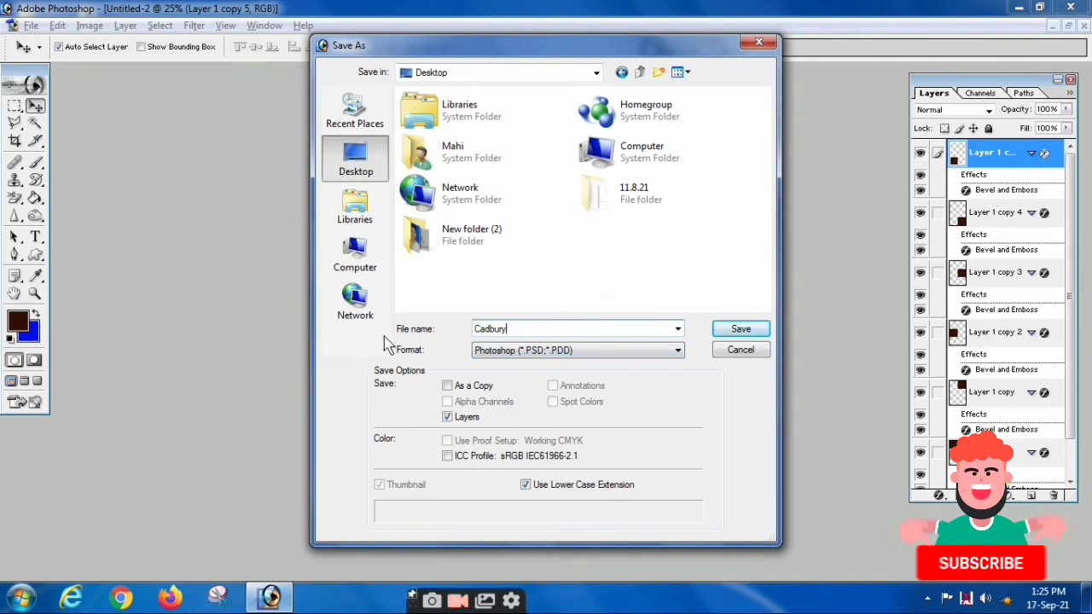
left_click(536, 352)
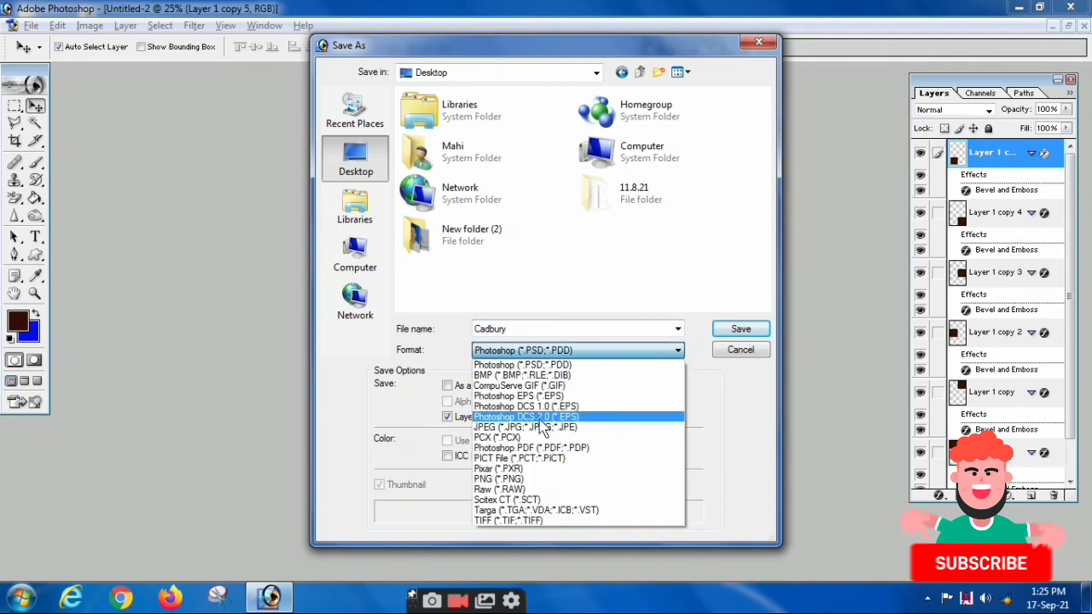
left_click(539, 427)
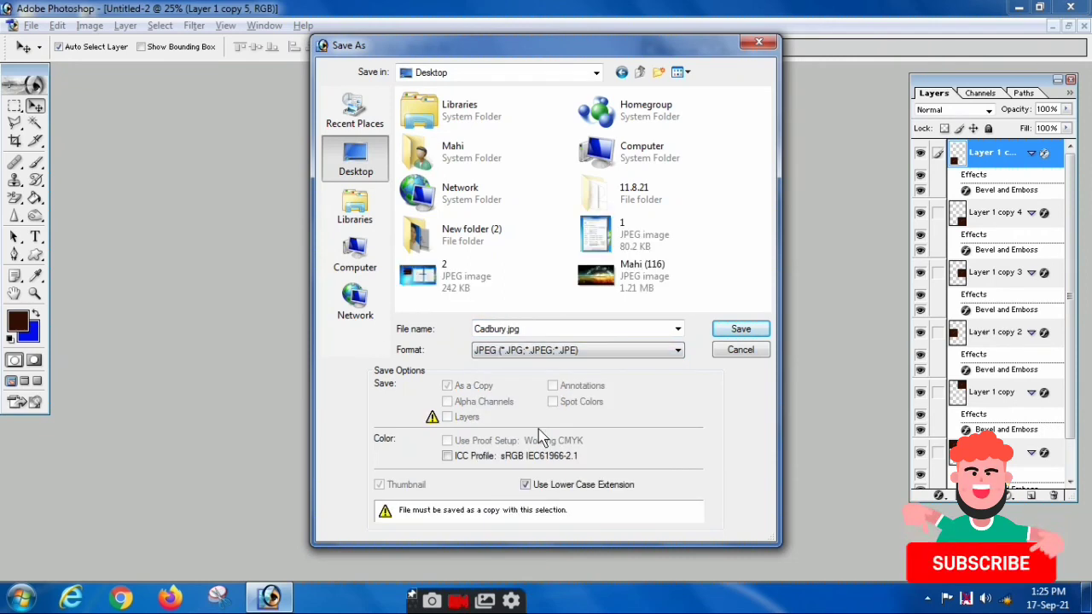
left_click(741, 329)
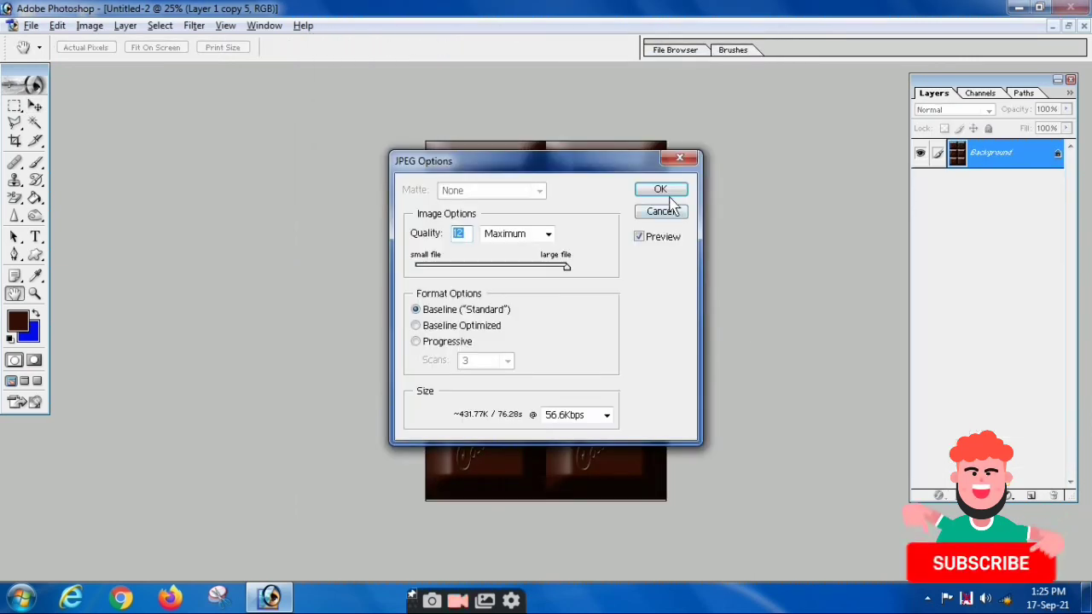
left_click(659, 190)
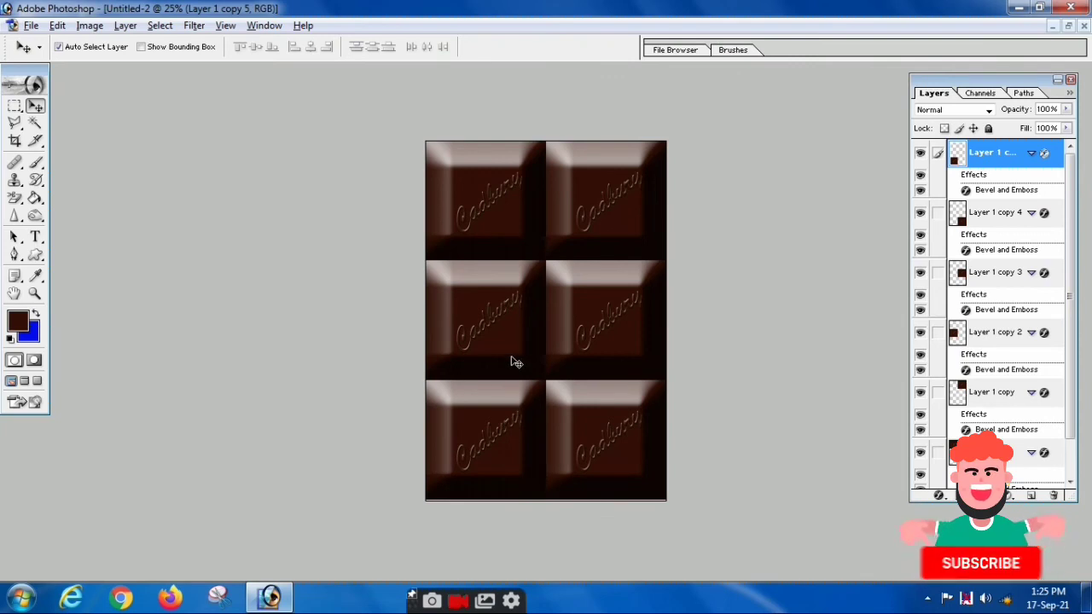
left_click(1018, 8)
Open Cadbury.jpg from the desktop in a maximized Windows Photo Viewer, then close and reopen it.
double_click(90, 485)
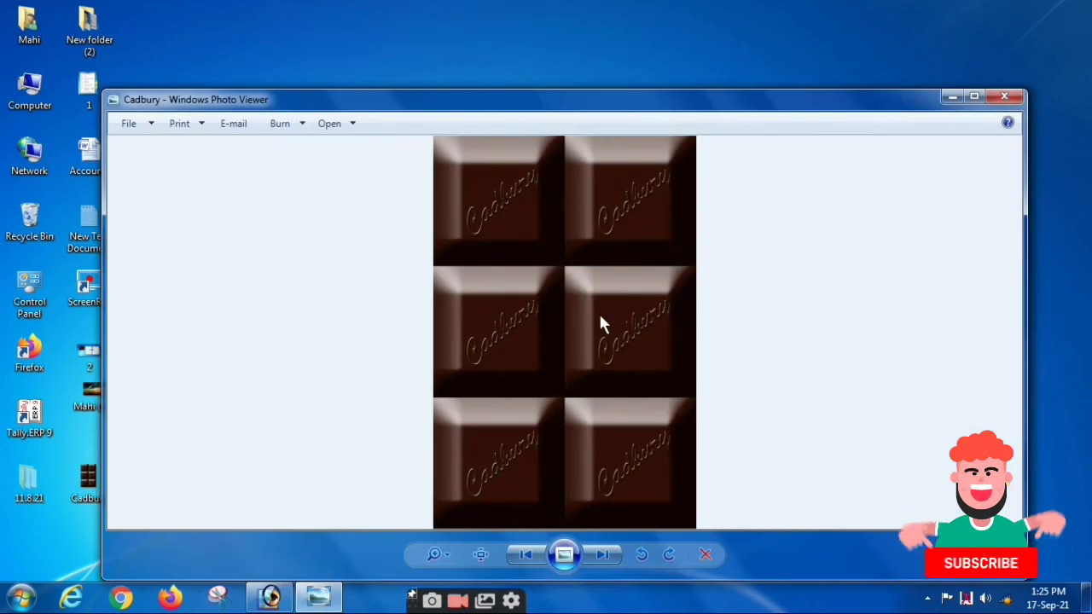
left_click(973, 96)
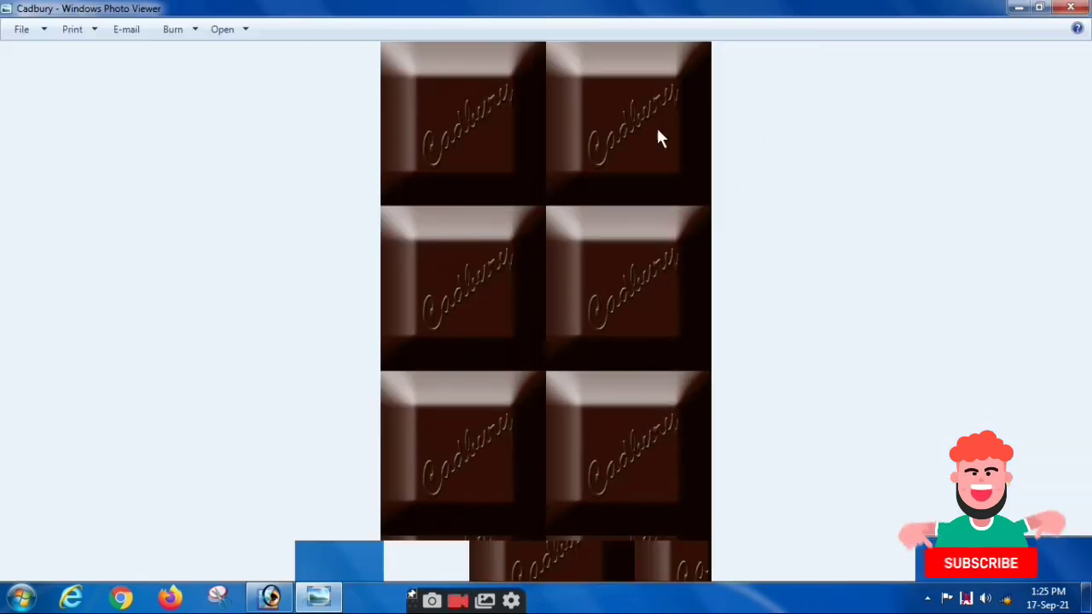
scroll(594, 446, "up", 1)
scroll(595, 446, "down", 1)
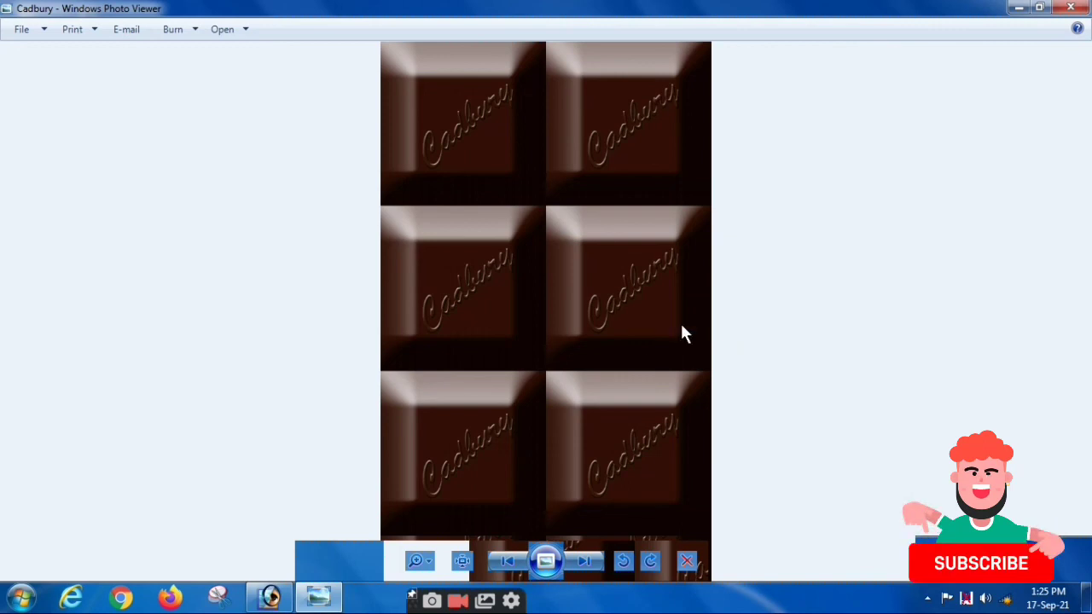
scroll(608, 358, "up", 1)
scroll(611, 373, "down", 1)
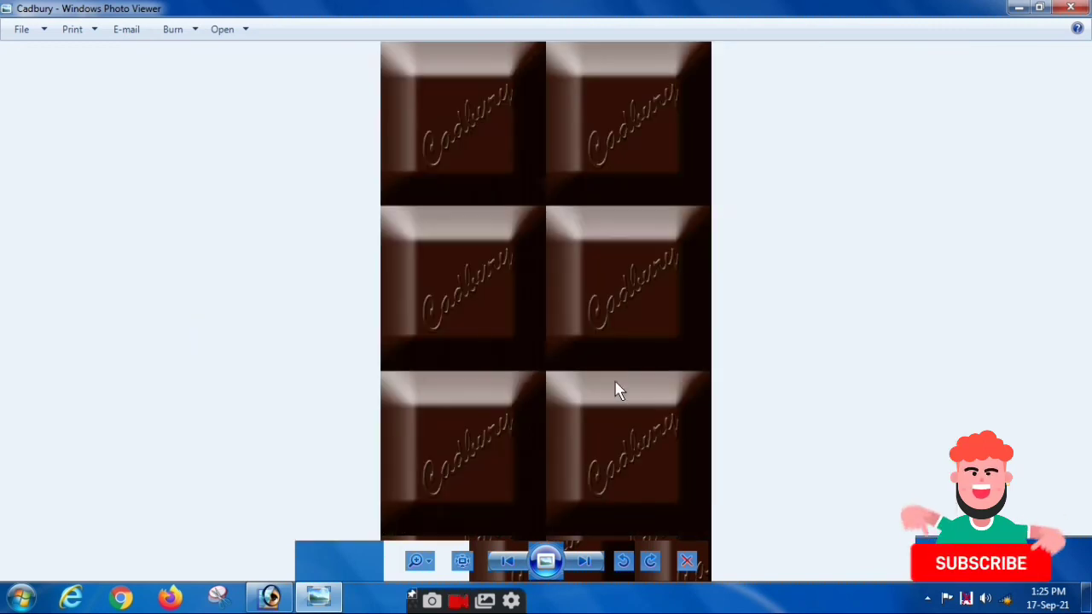
left_click(1071, 7)
double_click(102, 494)
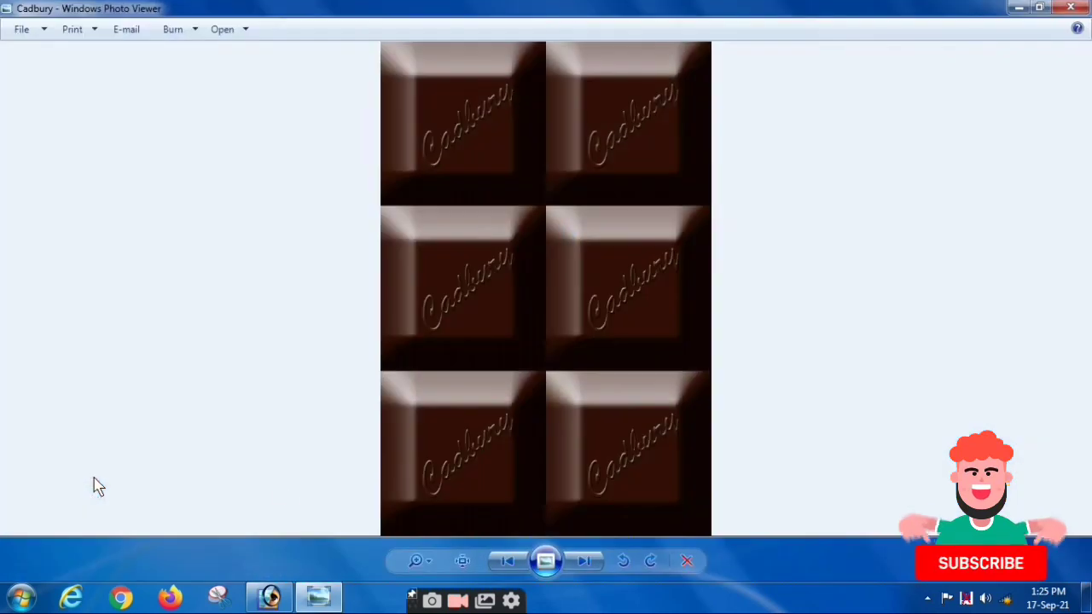